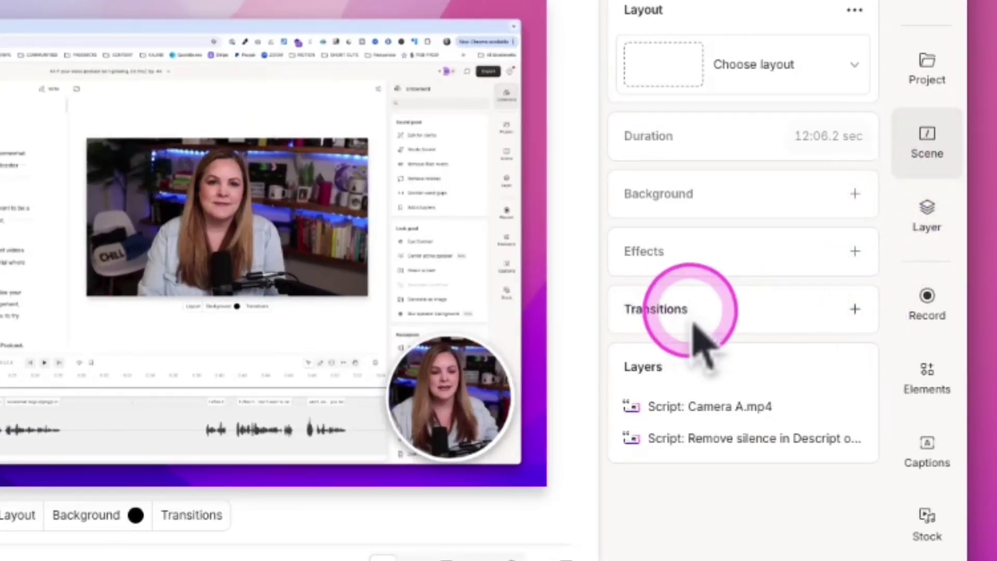
List the transitions available for the start of the scene.
left_click(851, 314)
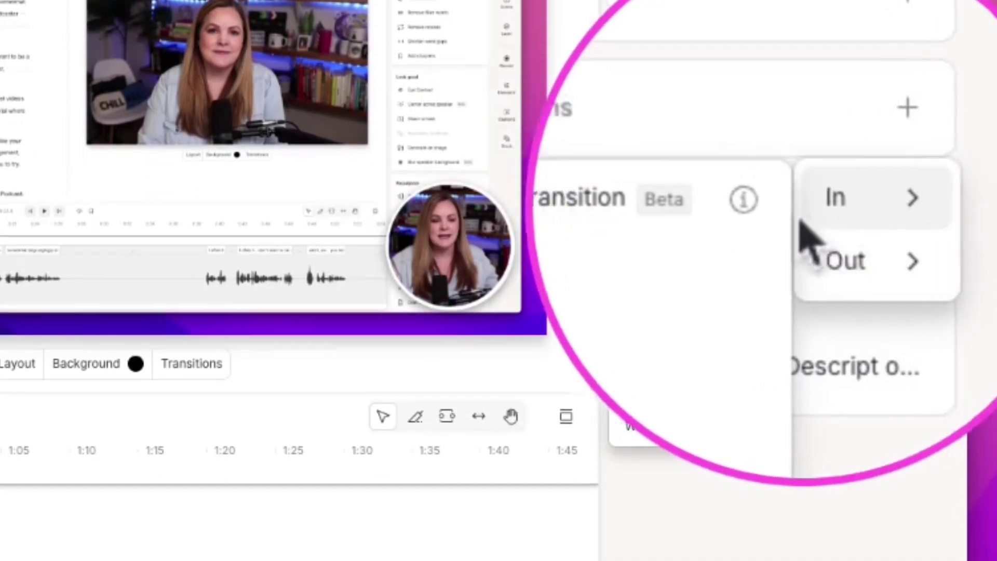
mouse_move(802, 218)
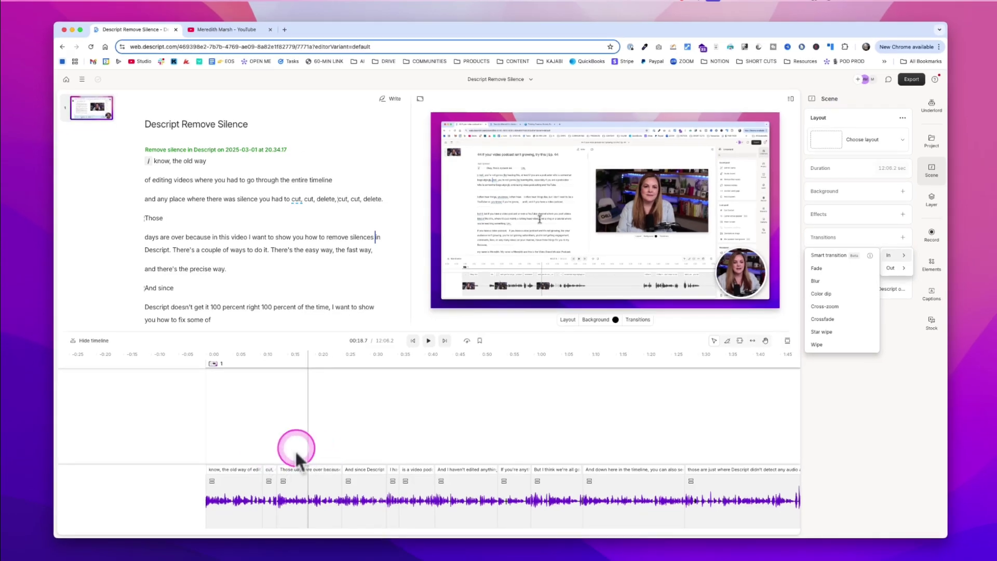
Split the recording into a second scene at the word "Those", 13 seconds into the timeline.
left_click(264, 444)
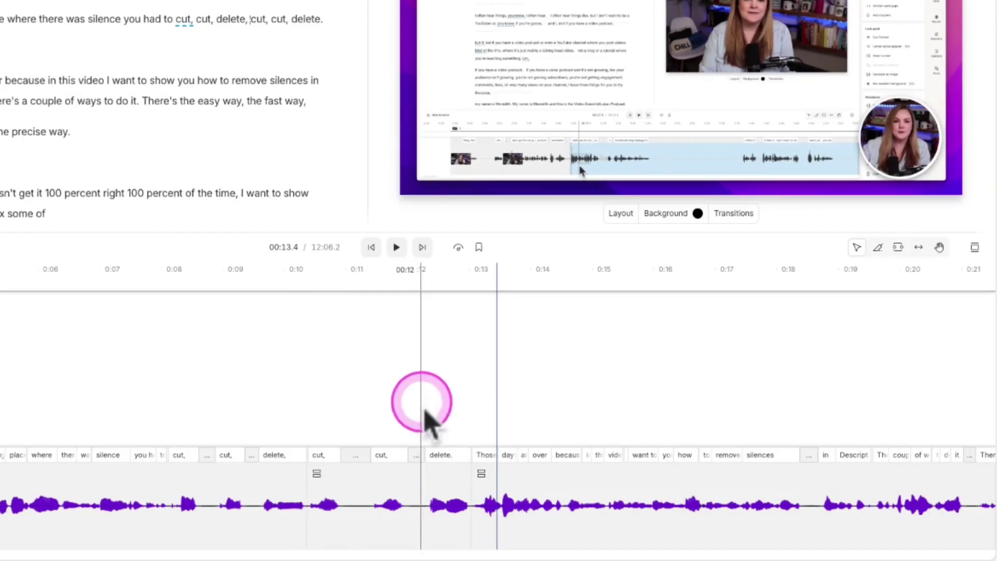
left_click(474, 415)
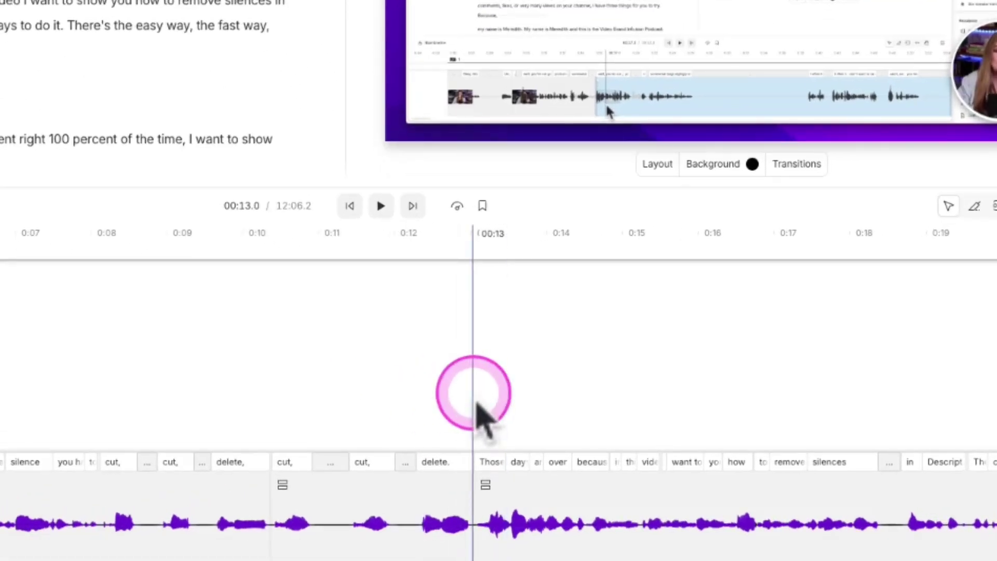
key("m")
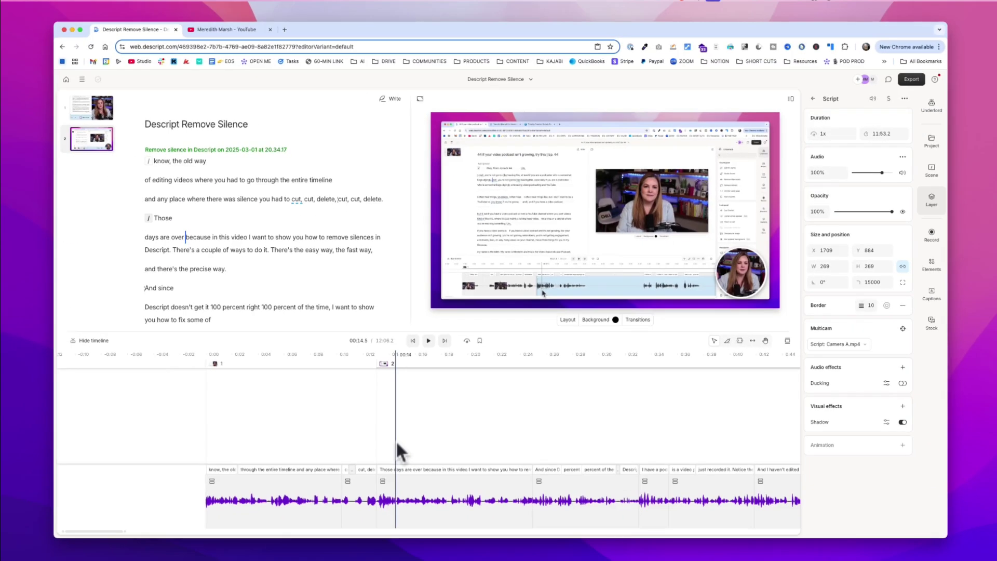
Add a Smart transition to the start of the second scene.
left_click_drag(396, 442, 357, 445)
left_click(934, 176)
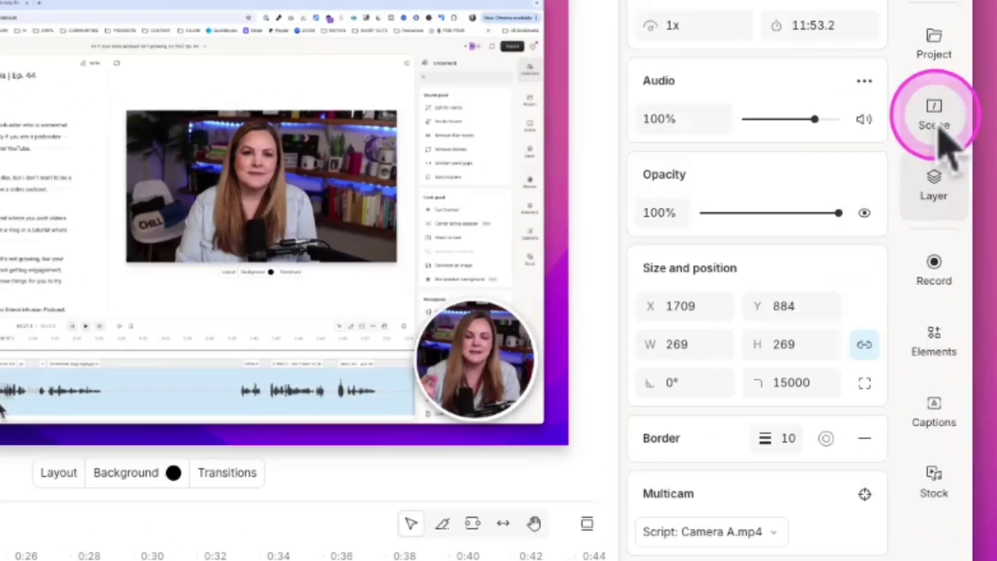
left_click(941, 123)
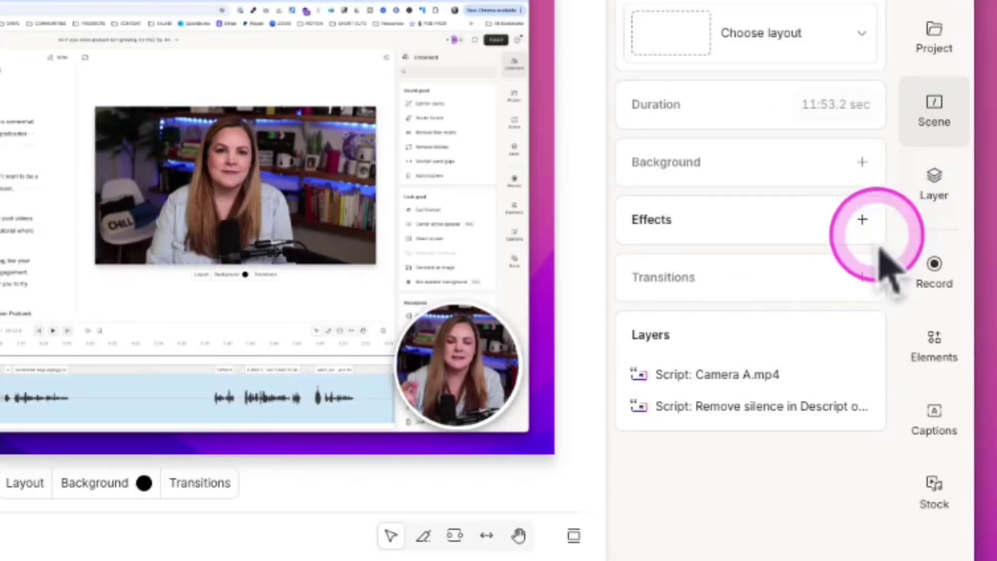
left_click(863, 277)
left_click(848, 322)
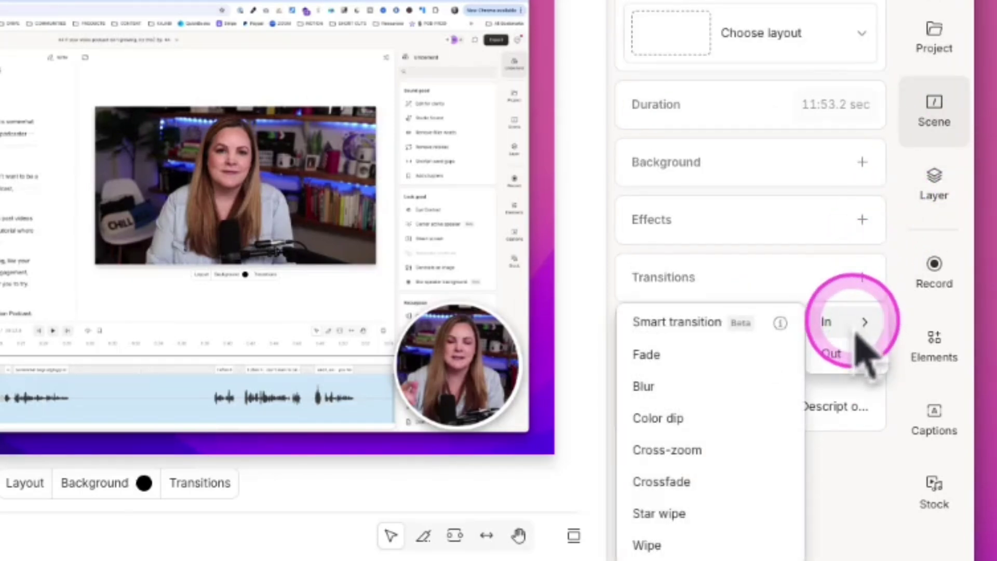
left_click(714, 325)
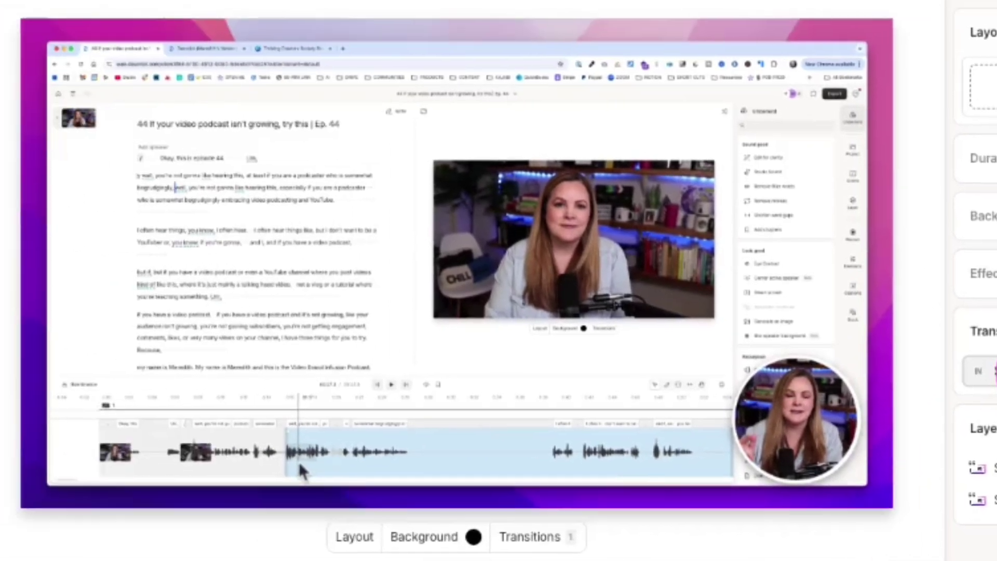
Preview the Smart transition by scrubbing across the boundary between scenes 1 and 2.
left_click(300, 466)
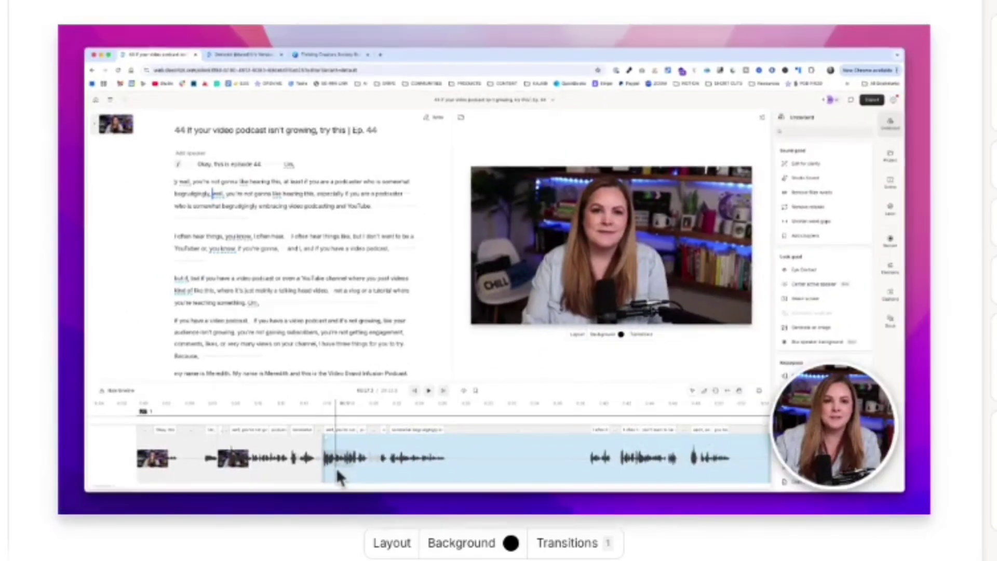
left_click(337, 473)
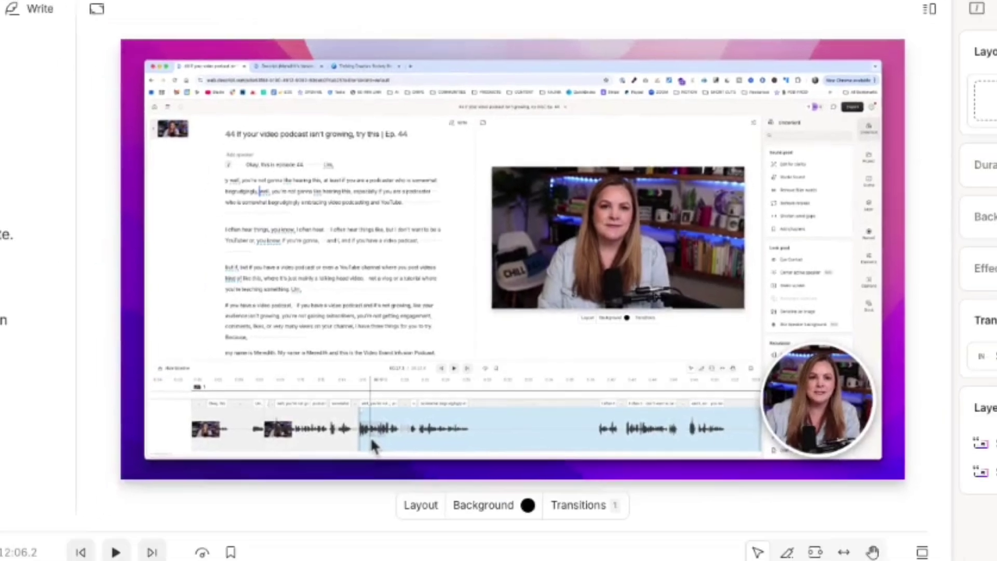
left_click(369, 357)
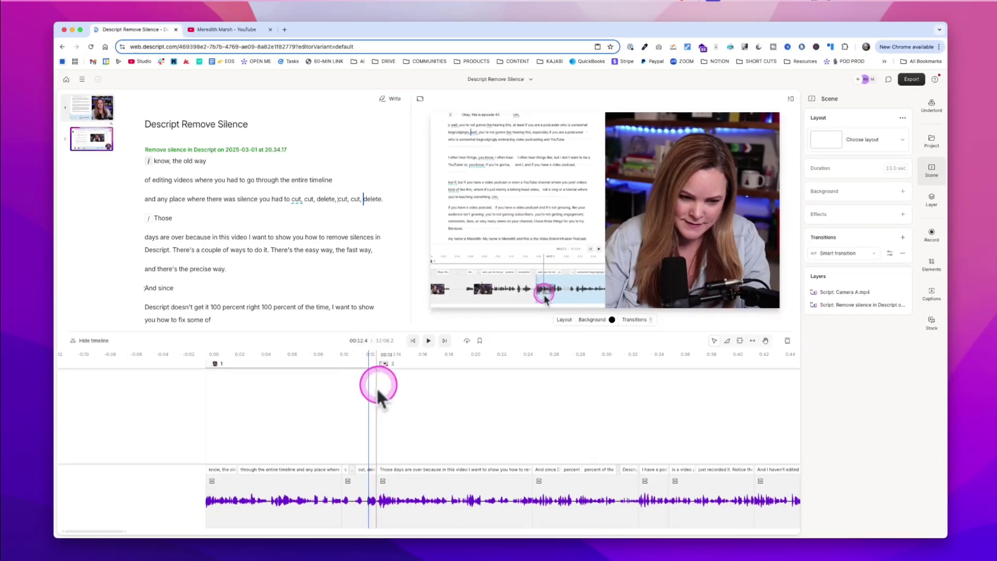
left_click(363, 357)
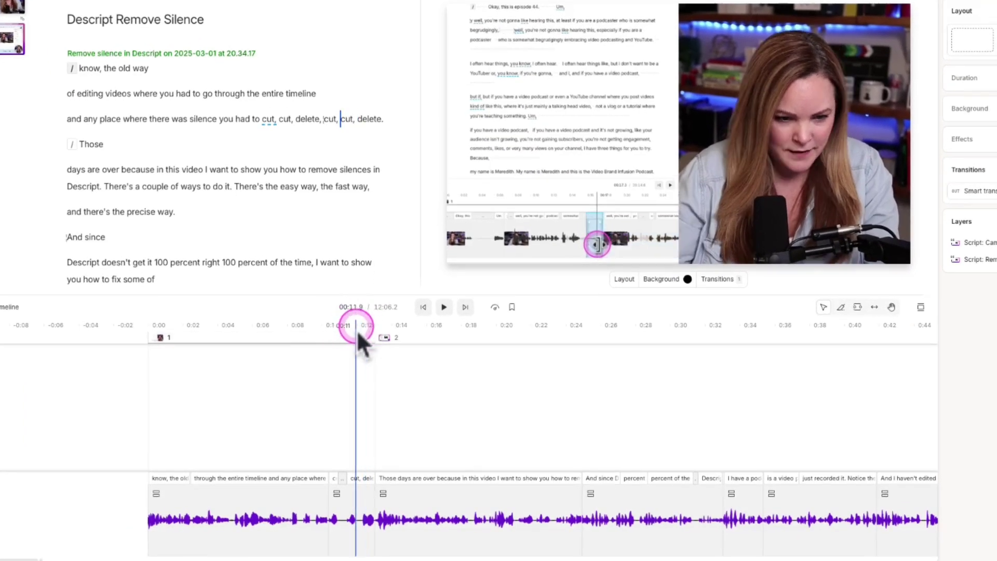
left_click_drag(356, 330, 403, 329)
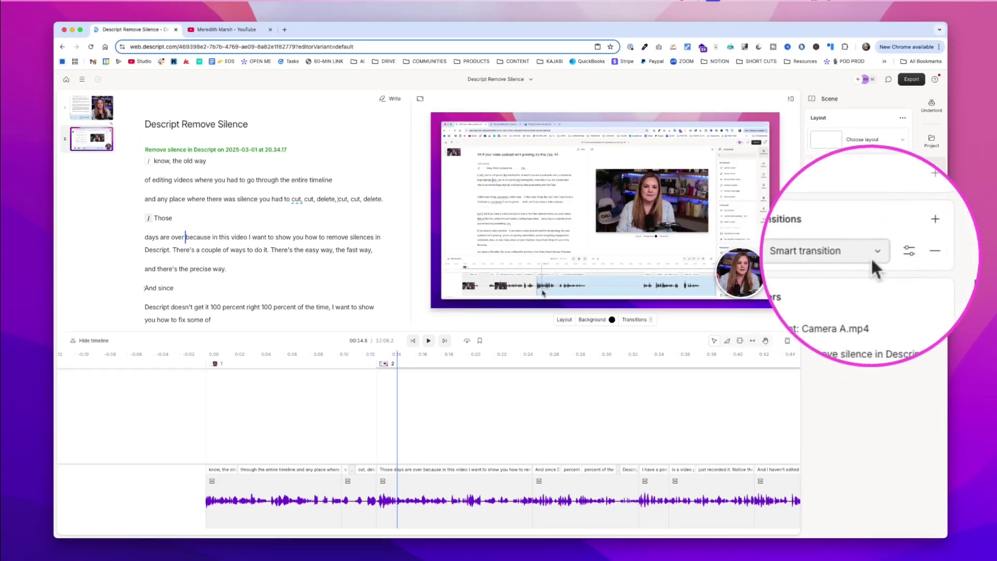
Examine the Smart transition's settings for duration, easing and added fades.
left_click(889, 257)
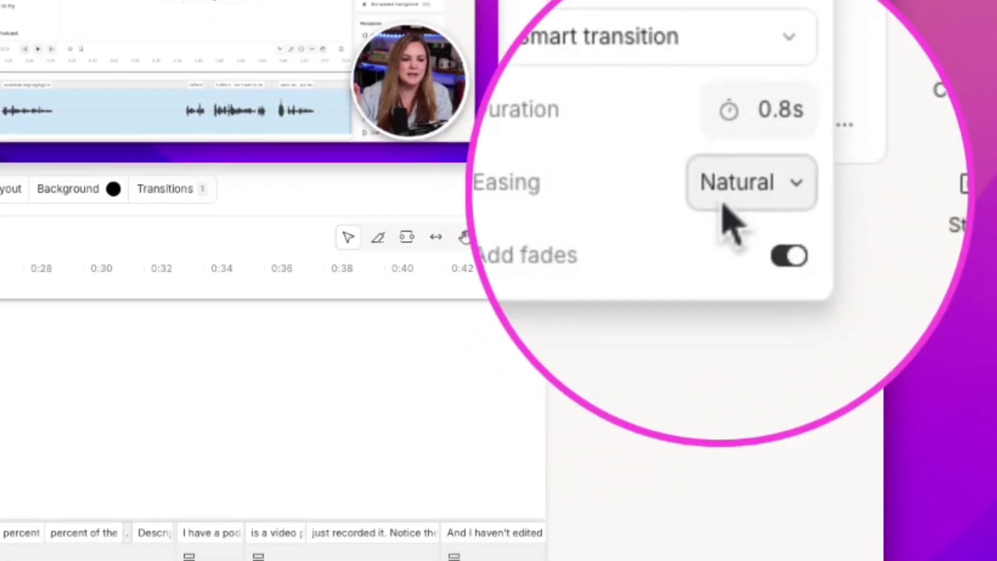
left_click(763, 325)
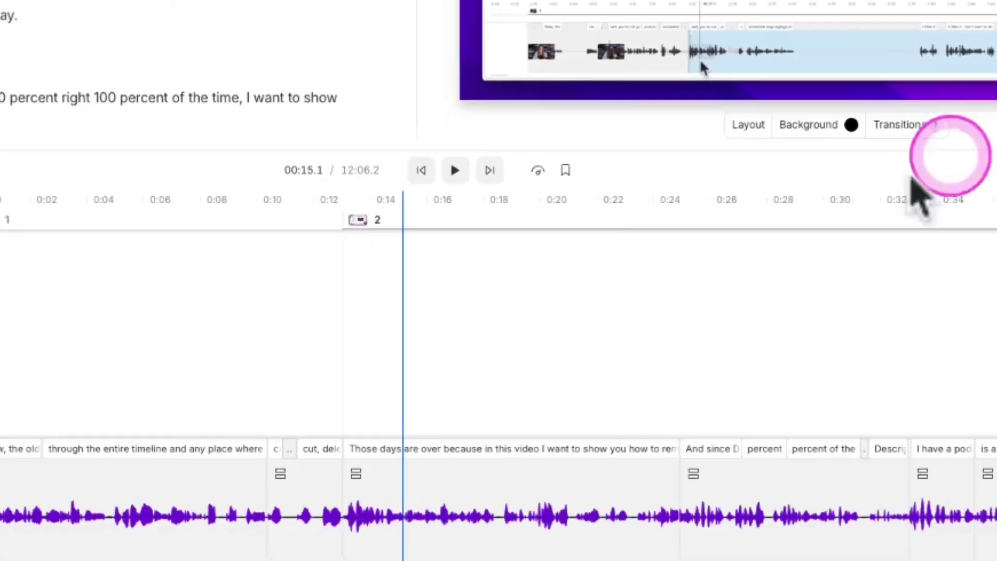
Scrub from the end of scene 1 into scene 2 again to check how the transition plays.
left_click(403, 416)
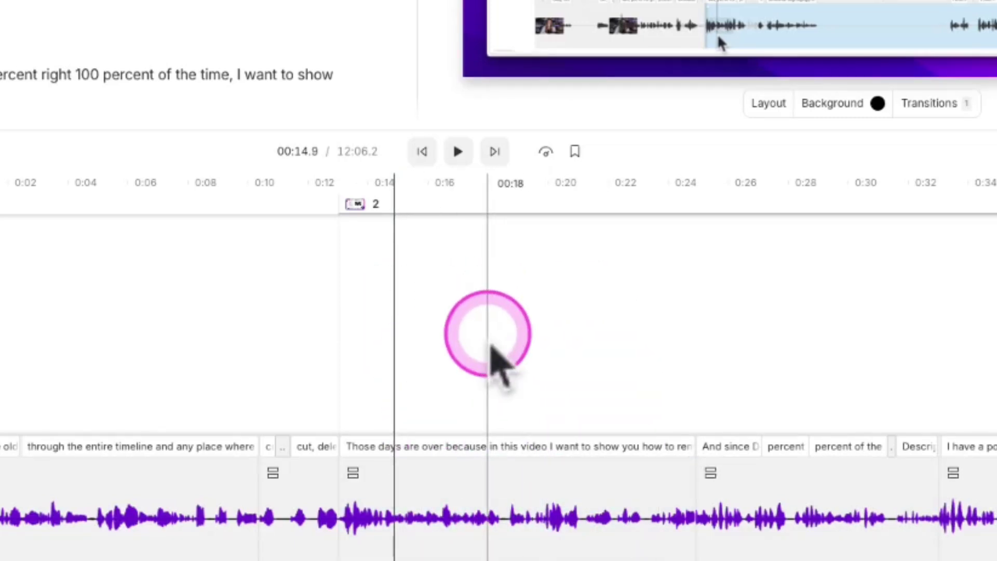
left_click(296, 355)
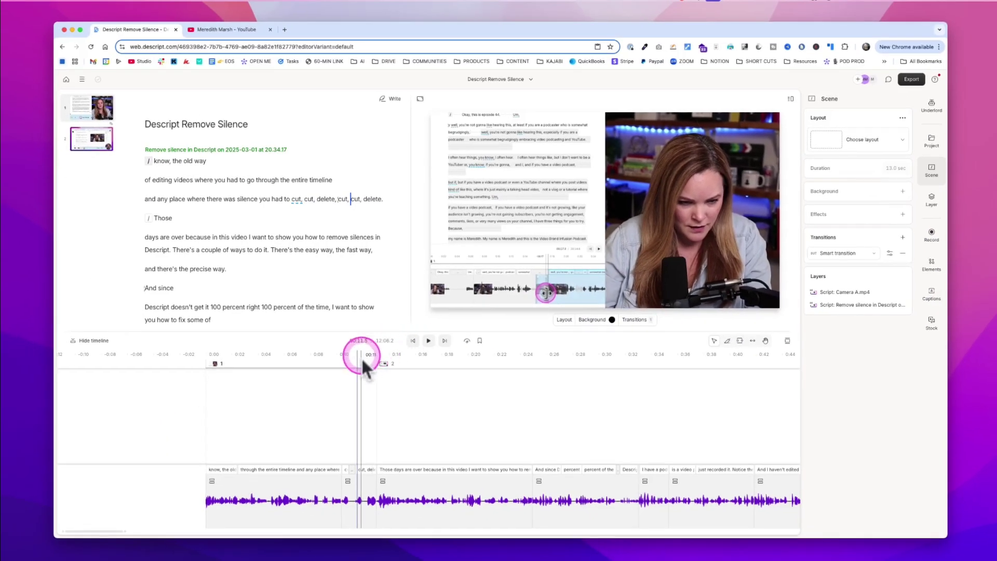
left_click(361, 357)
left_click_drag(360, 357, 394, 357)
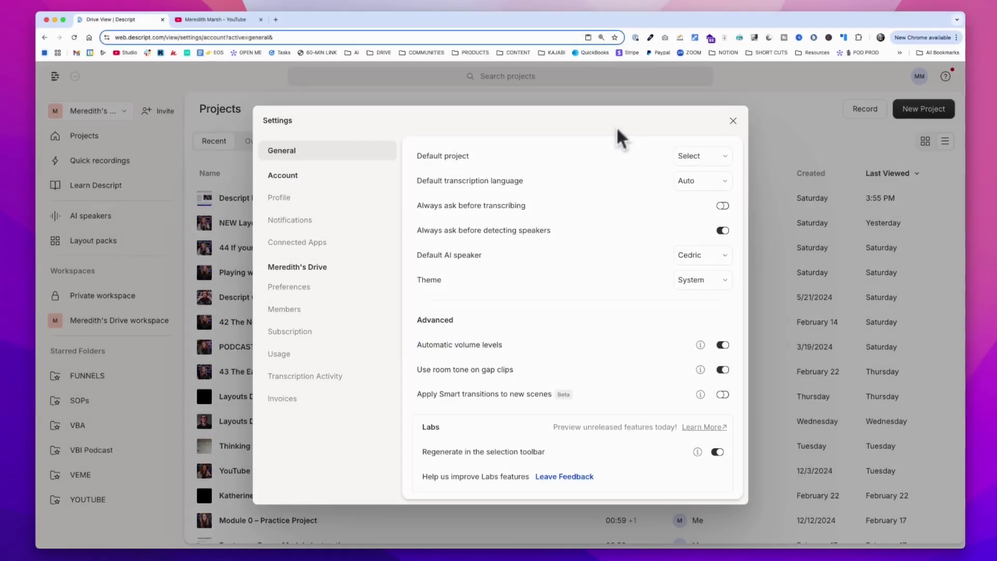
Turn on applying Smart transitions to new scenes in the general account settings, and reopen the Descript Remove Silence project.
left_click(917, 79)
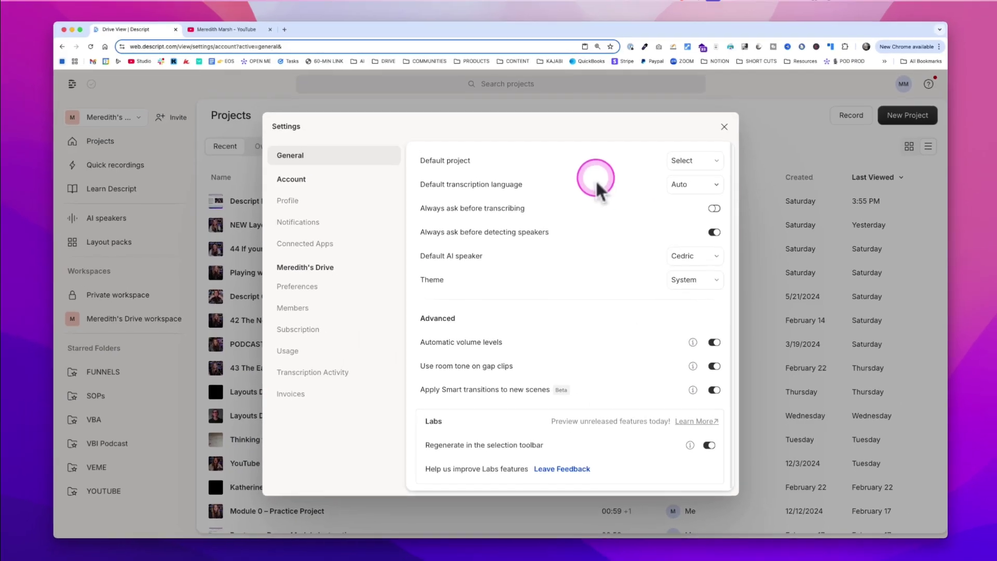
left_click(725, 127)
left_click(285, 200)
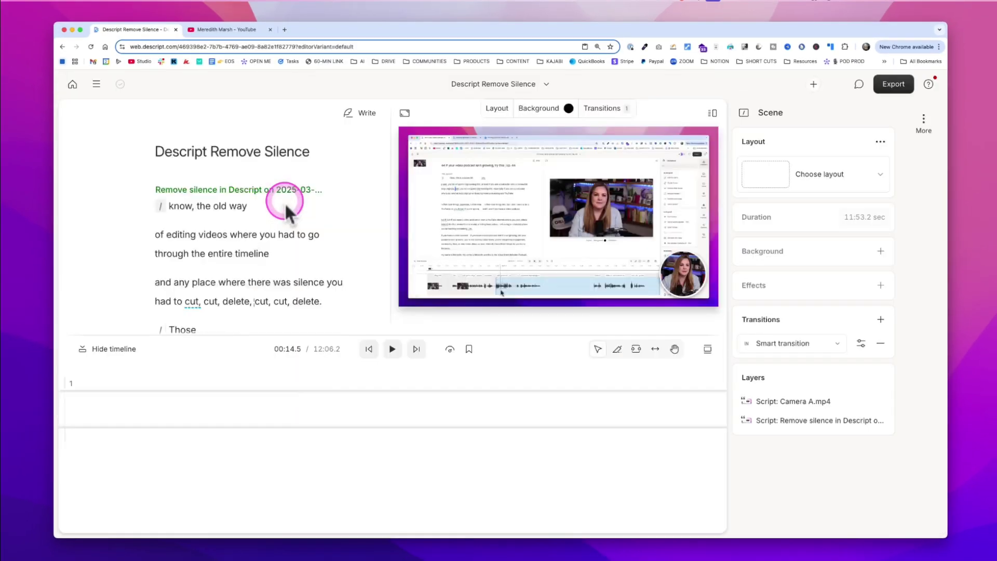
Start a third scene at "I have a podcast project opened up here", about 32 seconds into the timeline.
left_click(360, 438)
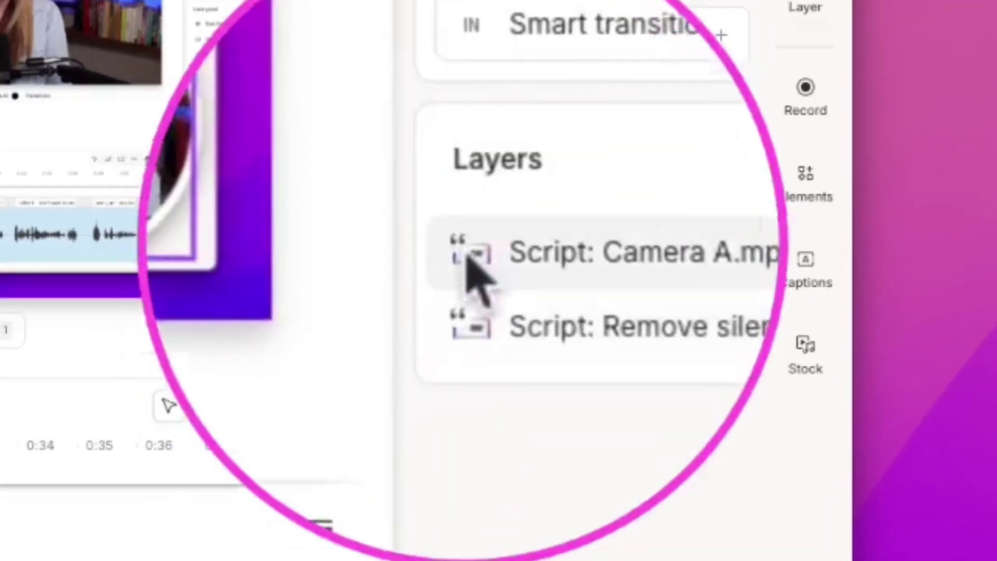
left_click(634, 196)
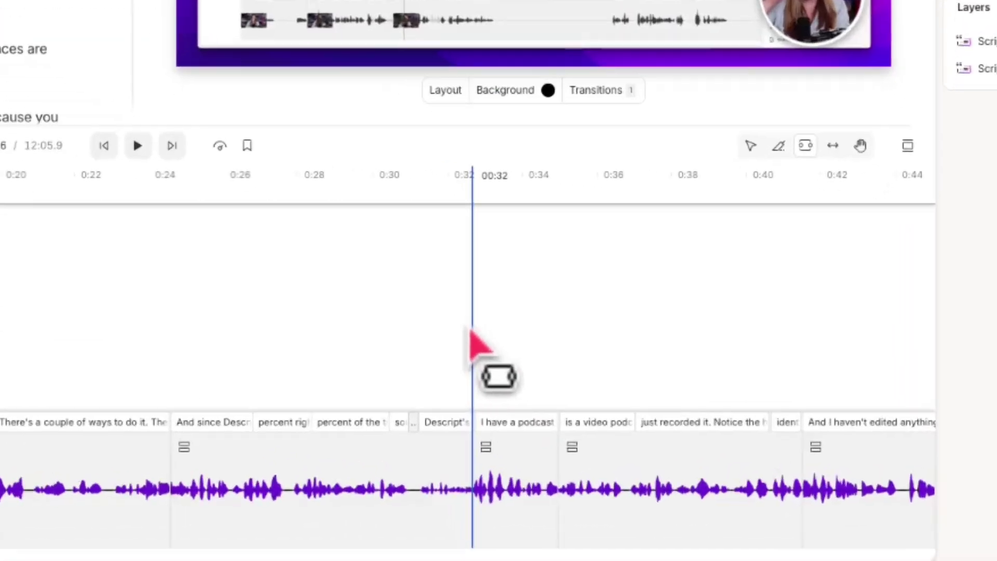
left_click(584, 427)
left_click(289, 322)
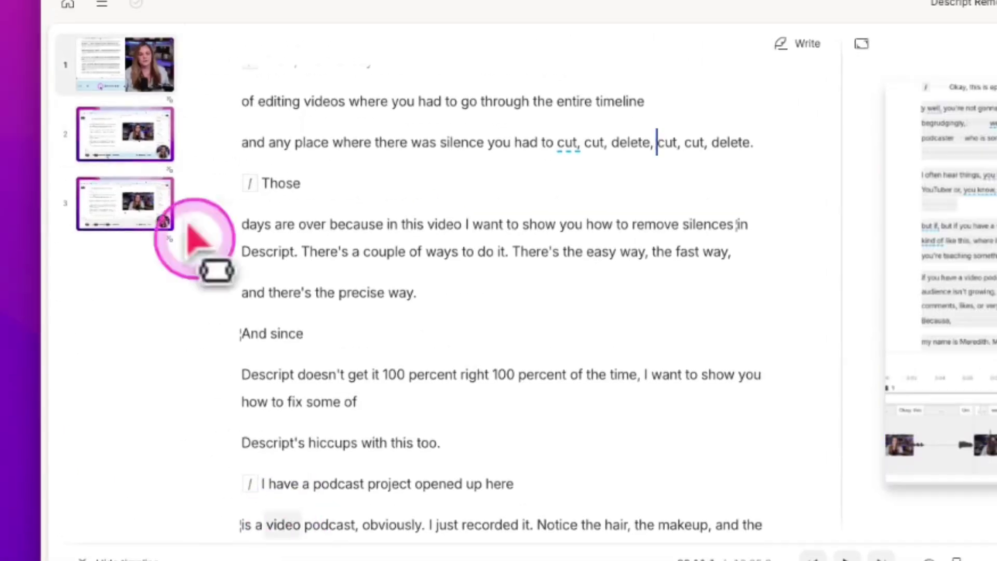
Copy the first scene's layout and paste it onto the second scene.
left_click(131, 72)
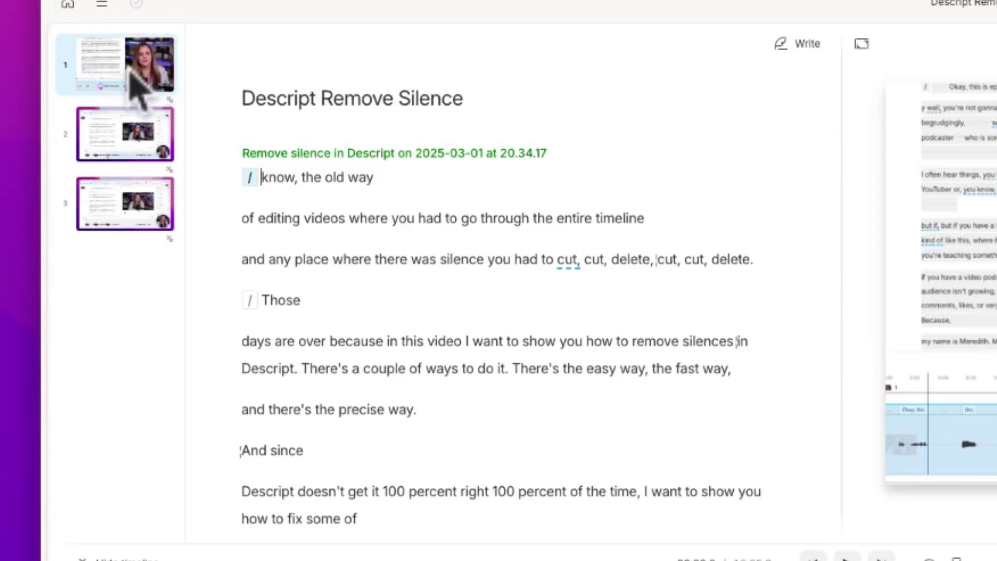
right_click(136, 88)
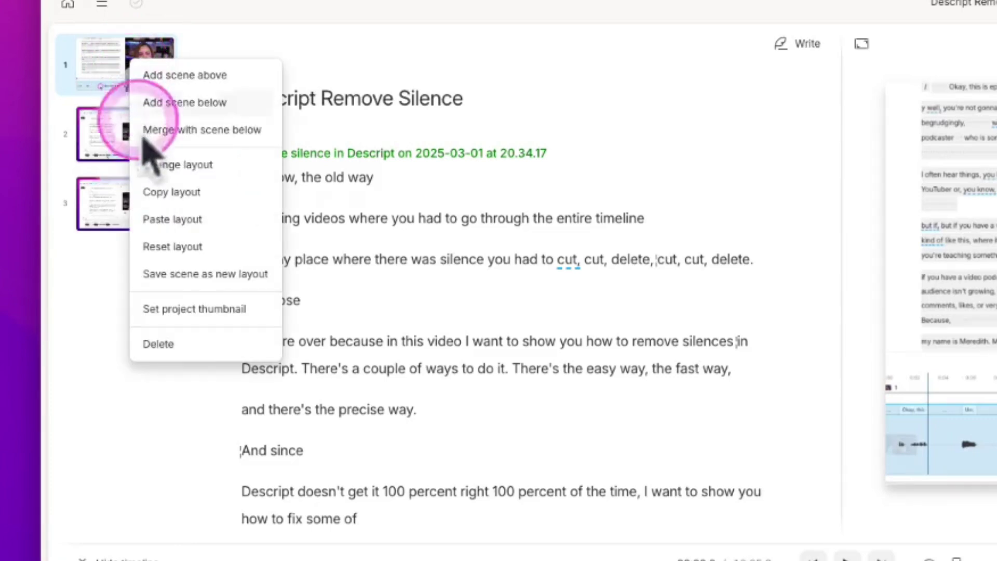
left_click(155, 192)
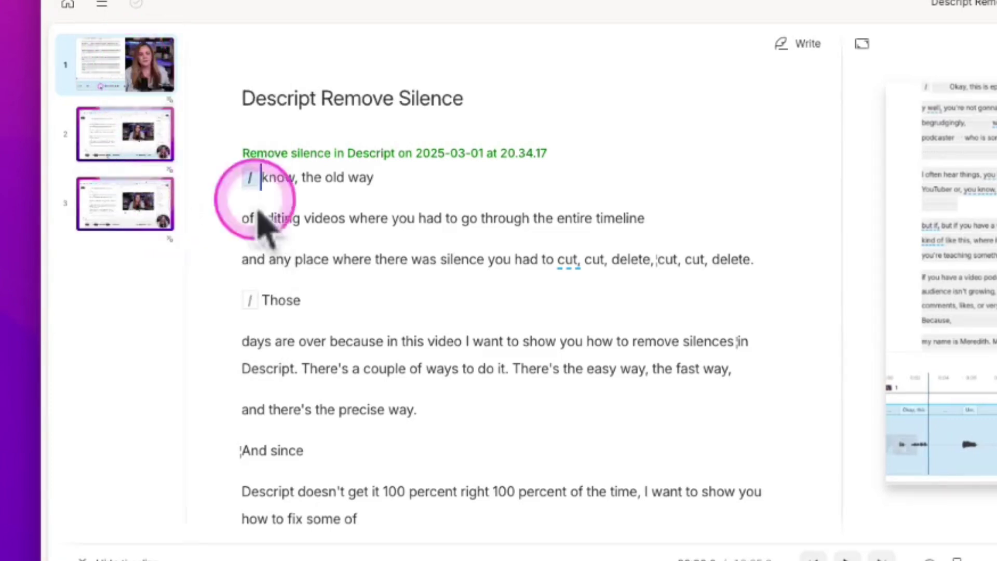
left_click(144, 139)
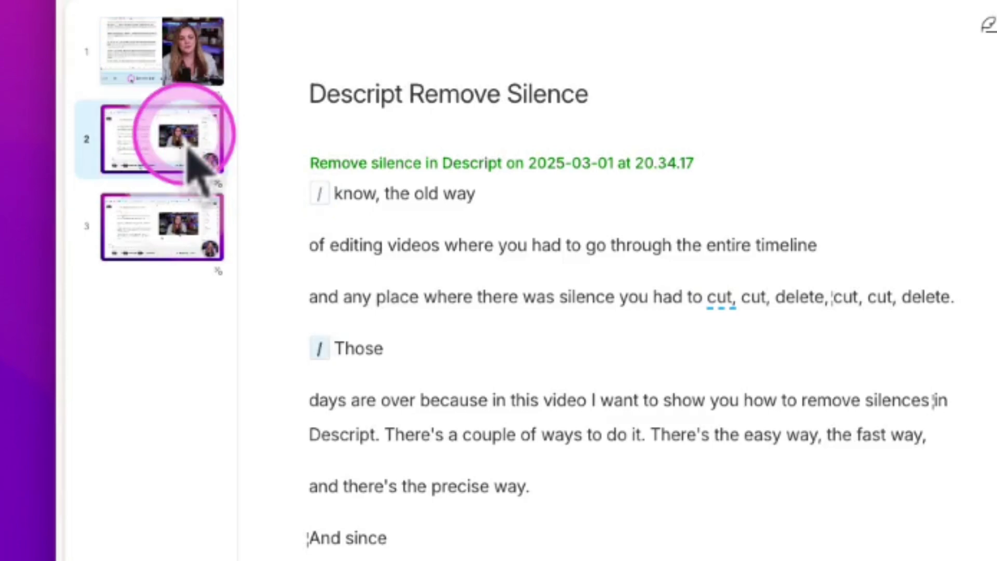
right_click(158, 155)
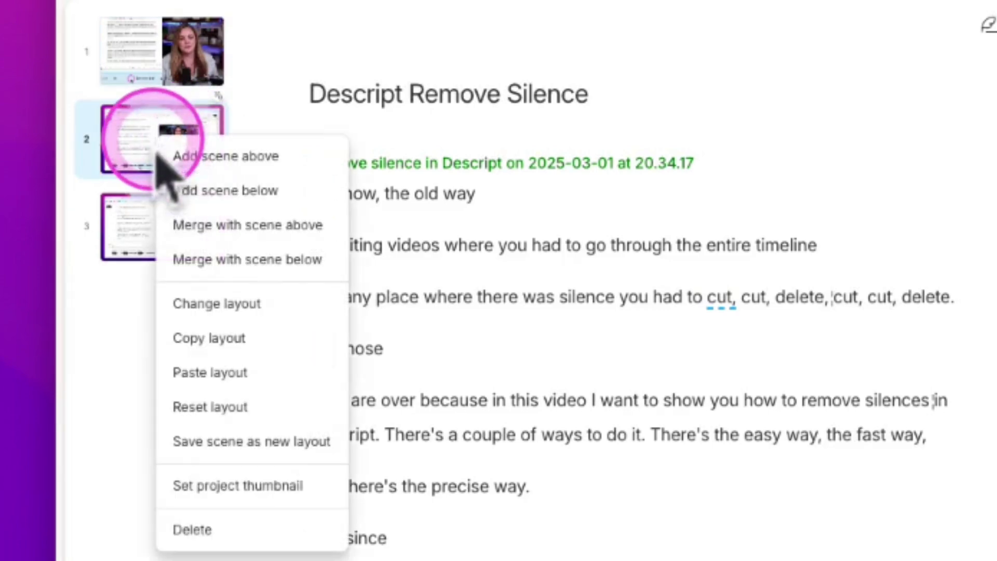
left_click(194, 375)
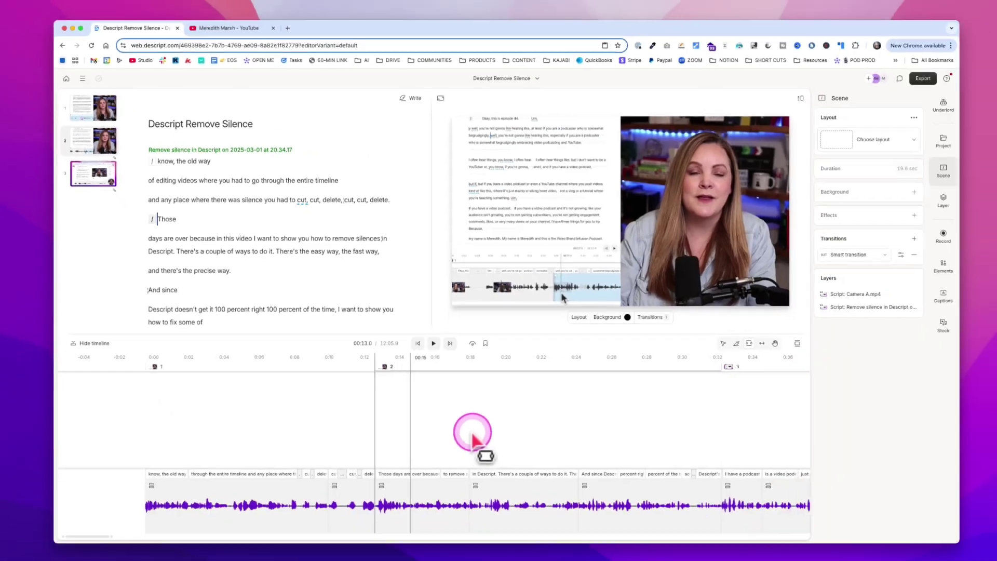
Restore the camera video in the second scene to its Original shape.
left_click(352, 434)
left_click(403, 431)
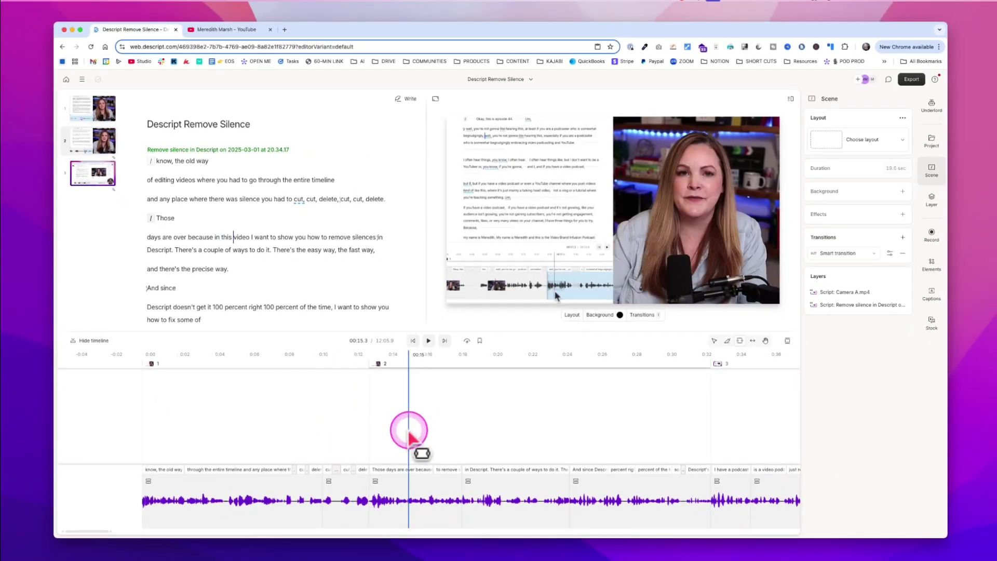
scroll(408, 437, "right", 2)
left_click(646, 235)
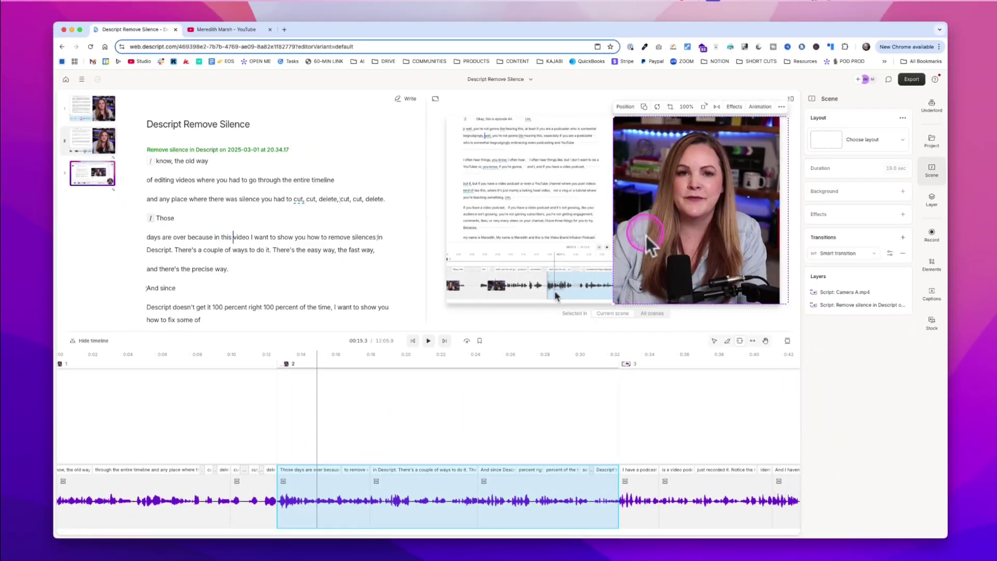
left_click(631, 107)
left_click(579, 46)
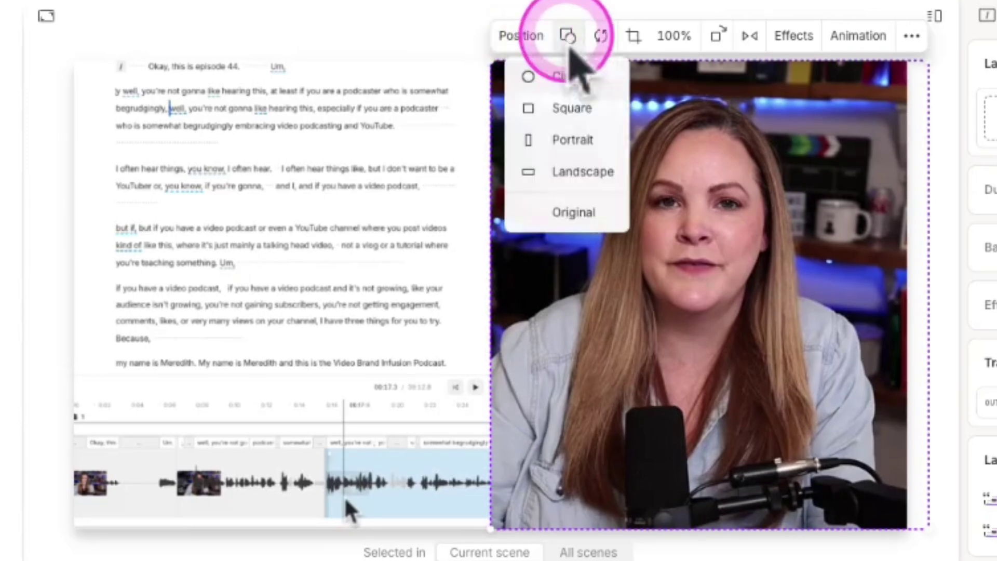
left_click(566, 212)
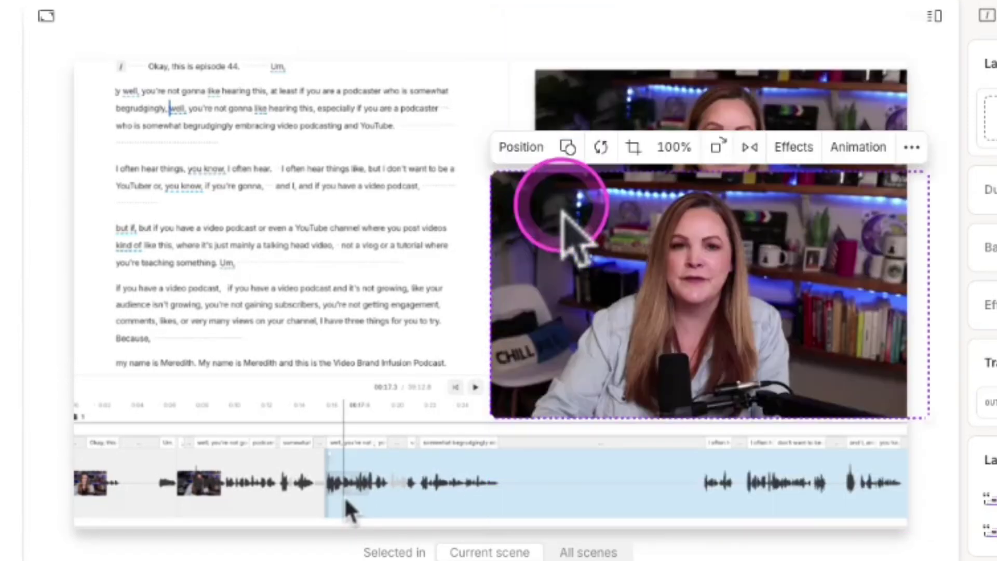
Reposition and enlarge the camera video so that it fills the whole frame of the scene.
left_click_drag(602, 280, 584, 387)
left_click(367, 177)
left_click(364, 216)
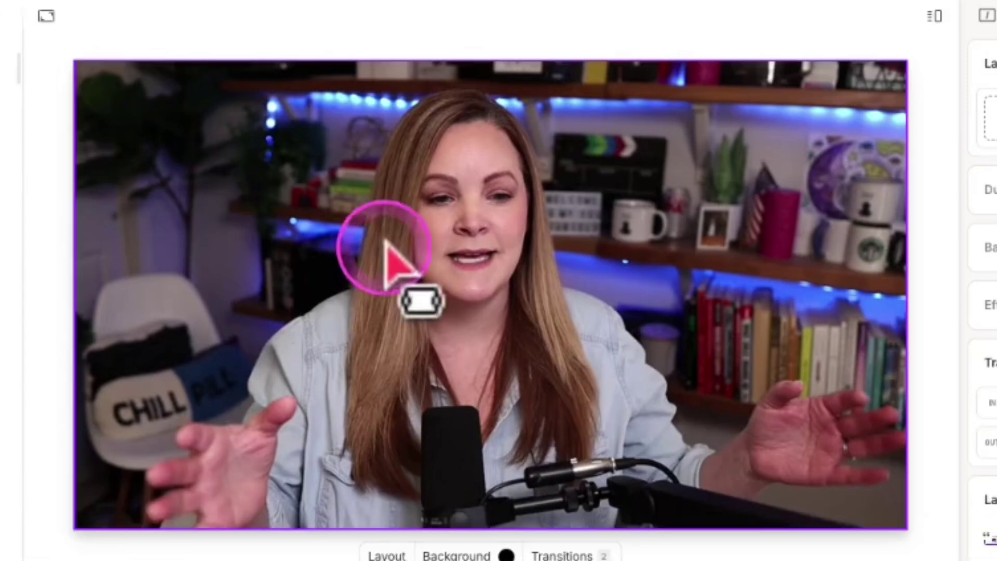
Move and shrink the camera video, and fit the whole screen recording with its purple background into the scene's frame.
left_click(286, 347)
left_click_drag(201, 279, 345, 350)
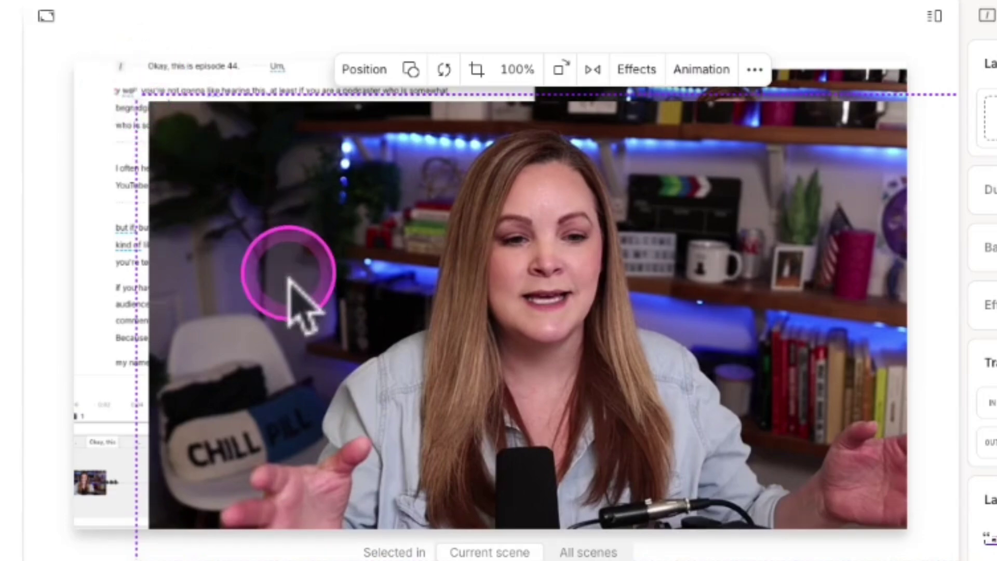
left_click_drag(138, 100, 412, 334)
left_click_drag(520, 380, 519, 374)
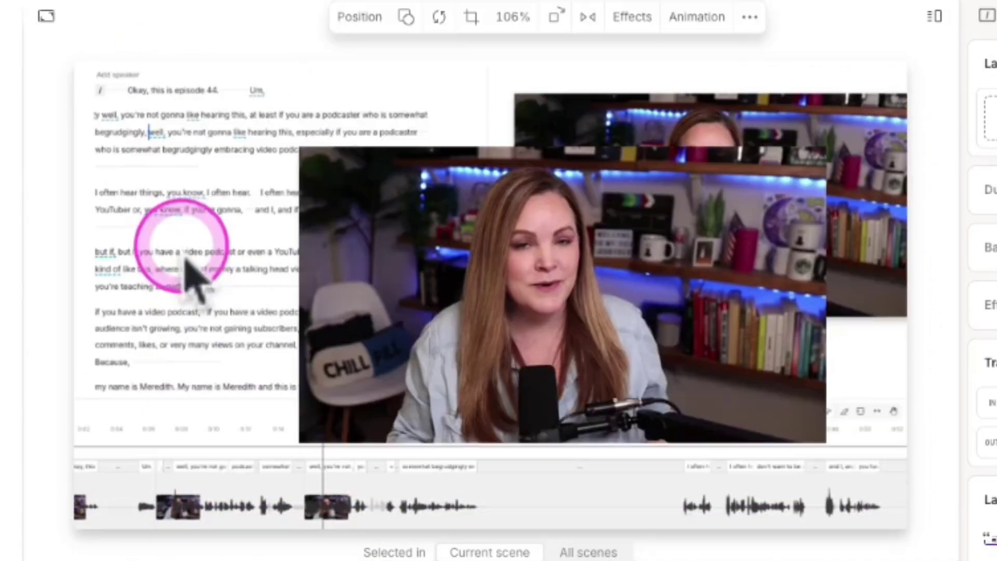
left_click_drag(194, 165, 1, 301)
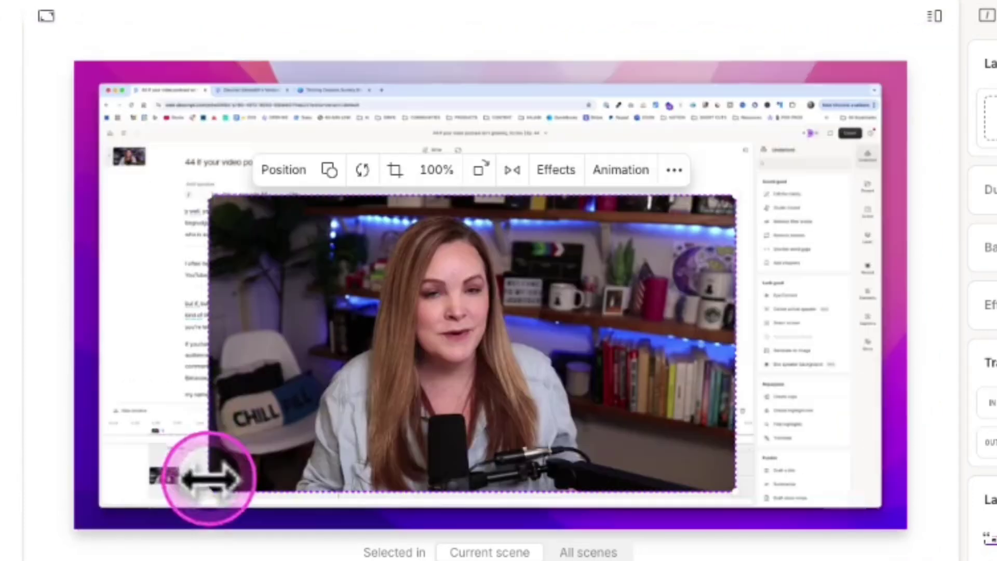
left_click_drag(211, 479, 491, 387)
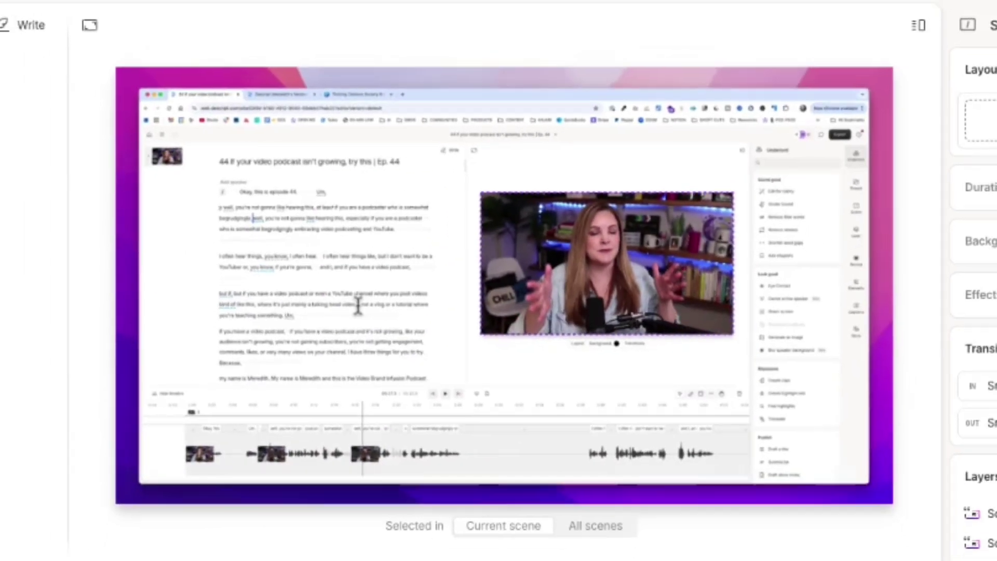
Start a fourth scene at "And since", about 24 seconds in, and give it the layout copied from the second scene.
left_click(413, 407)
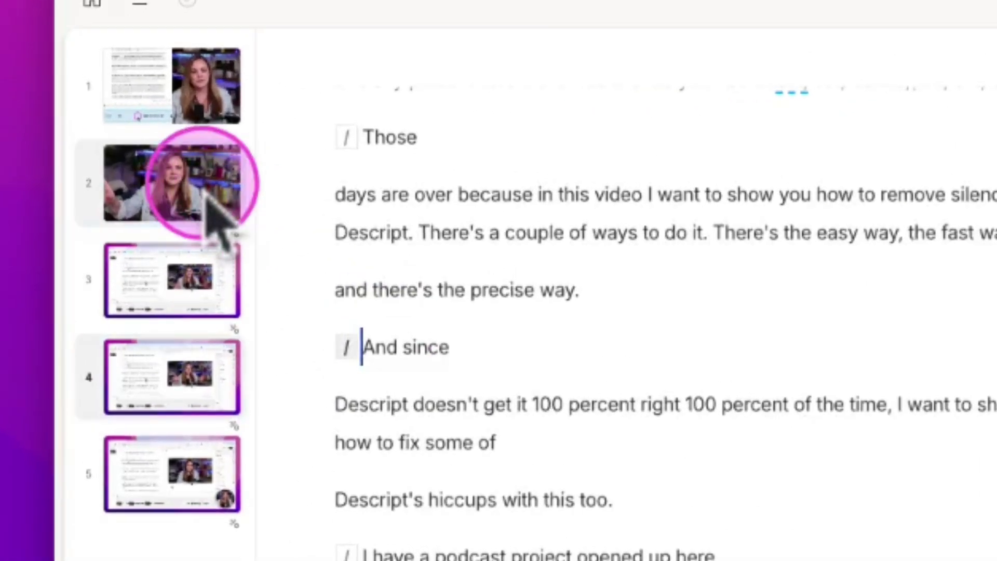
left_click(102, 144)
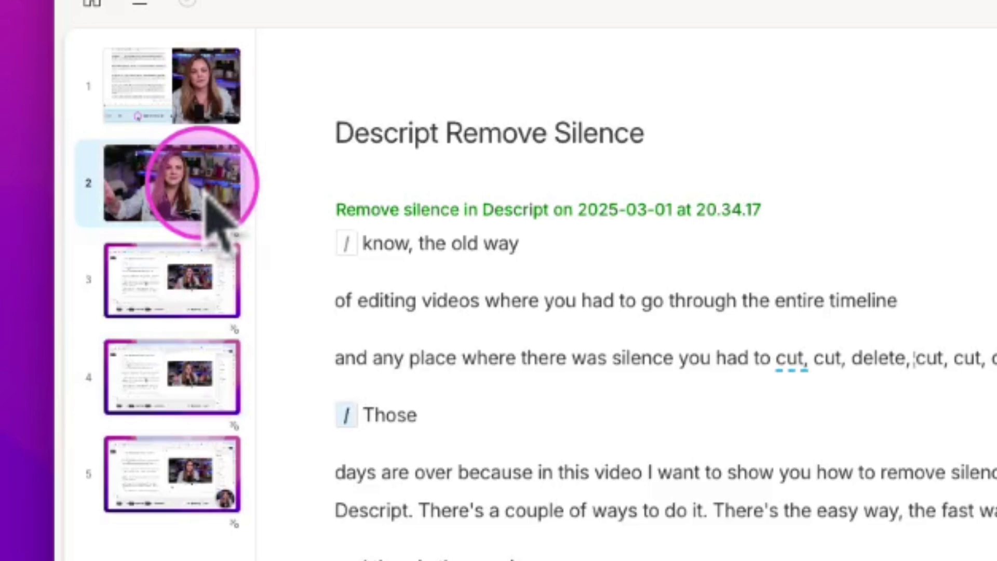
right_click(208, 193)
left_click(244, 403)
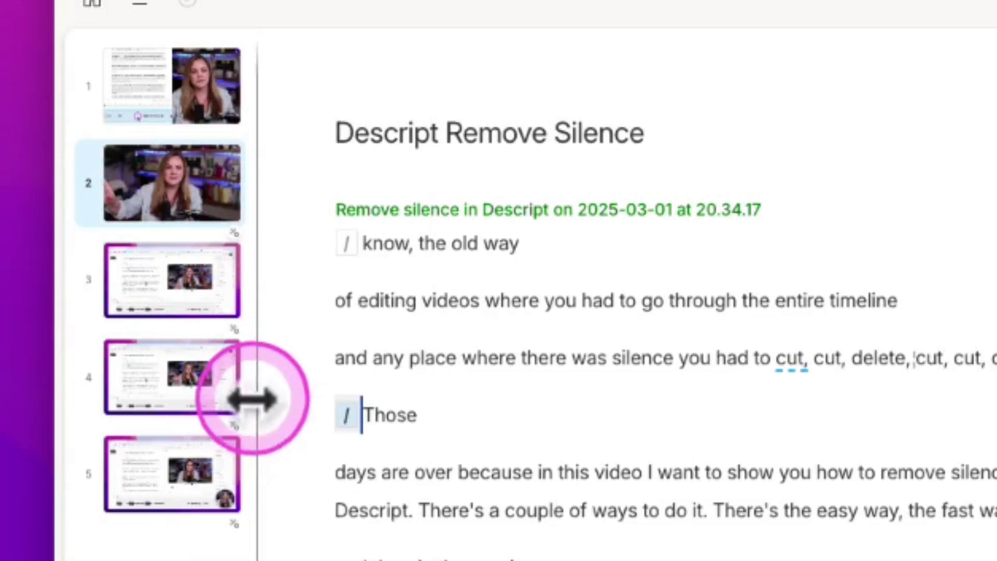
left_click(208, 387)
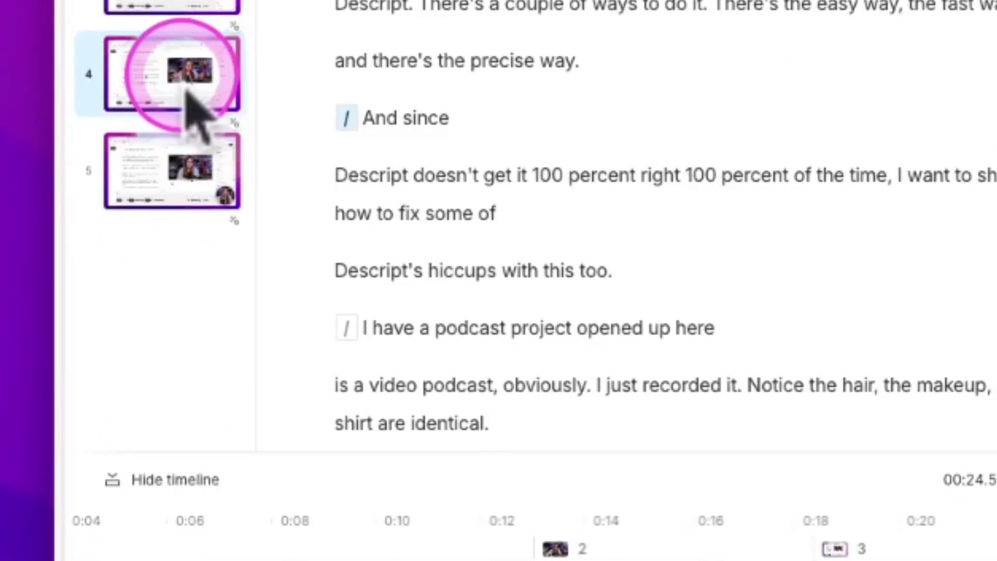
right_click(187, 90)
left_click(249, 329)
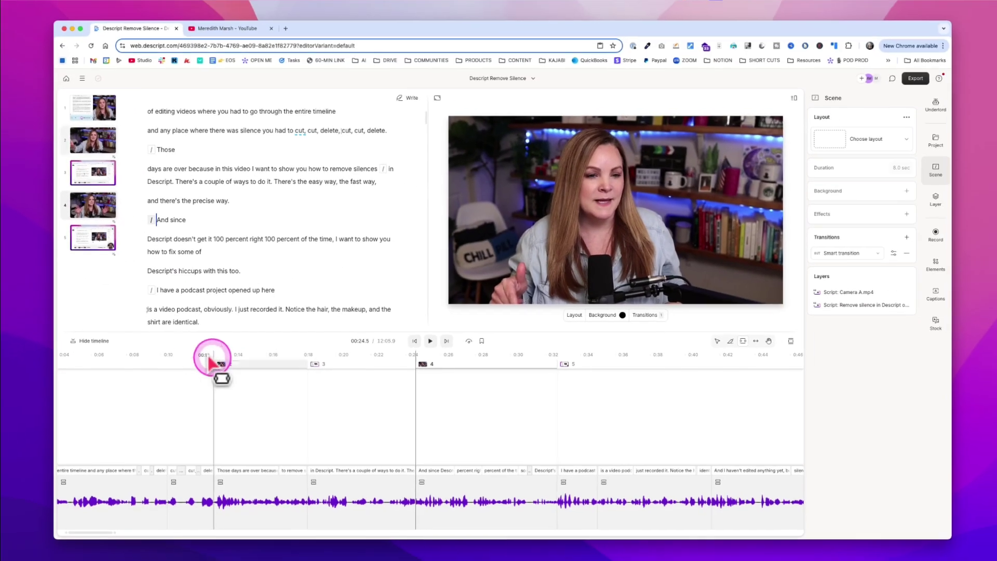
Play the video from about 10 seconds into the fifth scene to check the Smart transitions between layouts.
left_click_drag(210, 358, 170, 413)
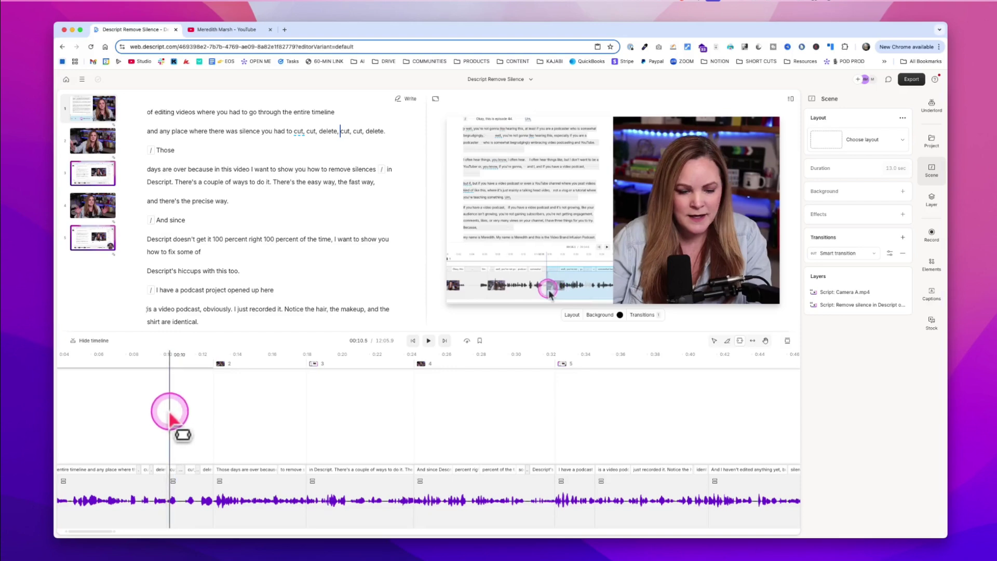
key("space")
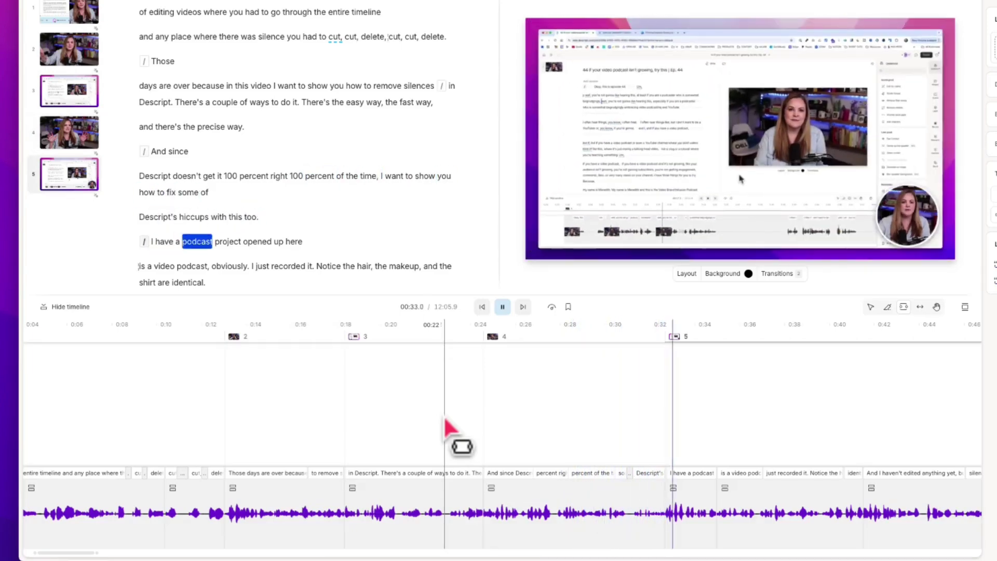
key("space")
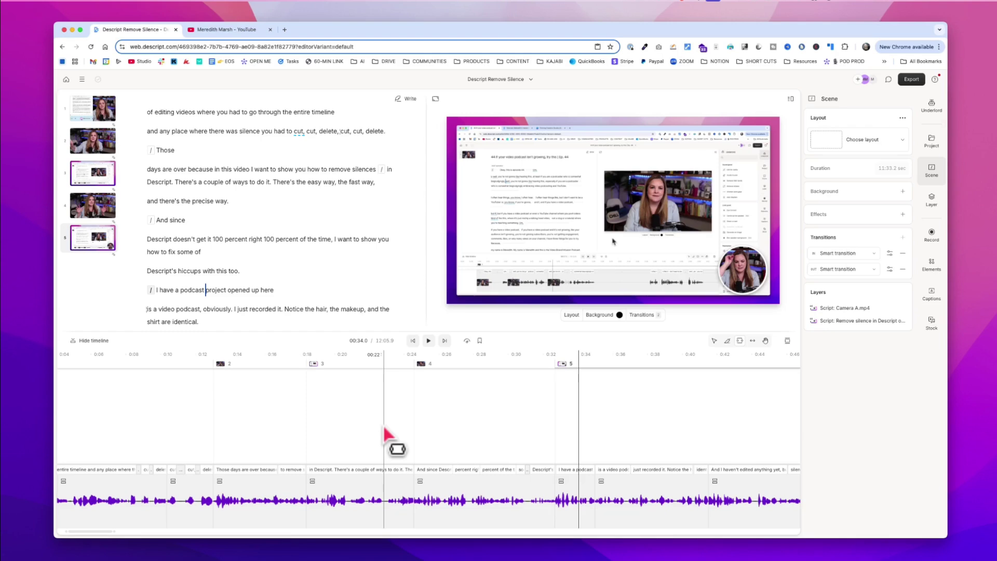
Shift the screen recording within scene 13, which starts at about 1:47 on the timeline.
scroll(383, 427, "down", 4)
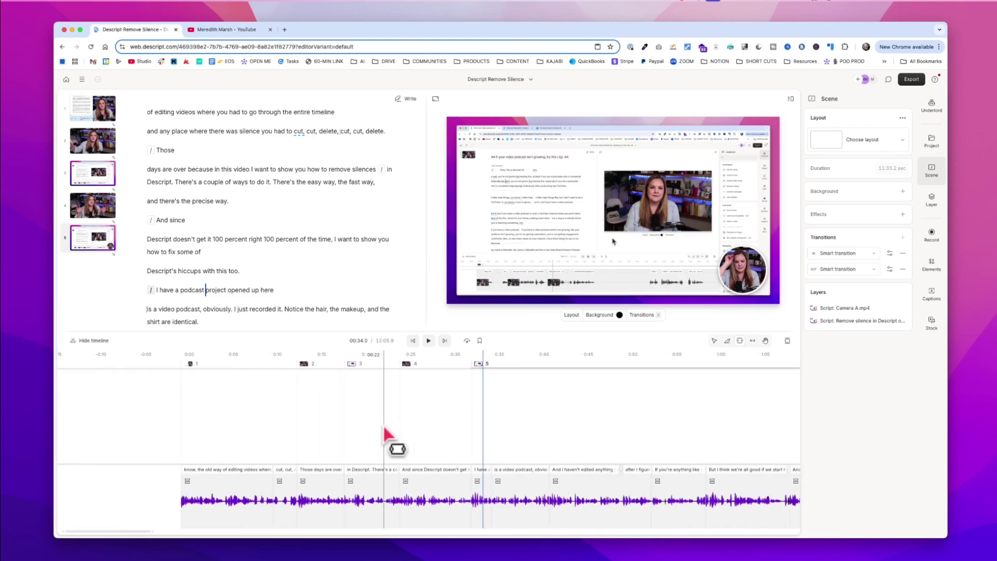
left_click_drag(375, 435, 423, 435)
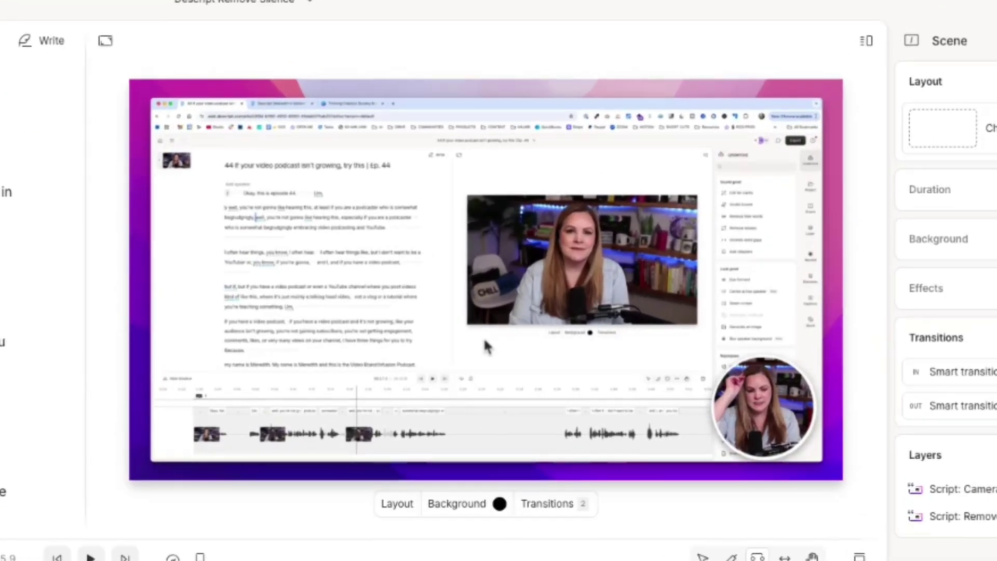
left_click(694, 262)
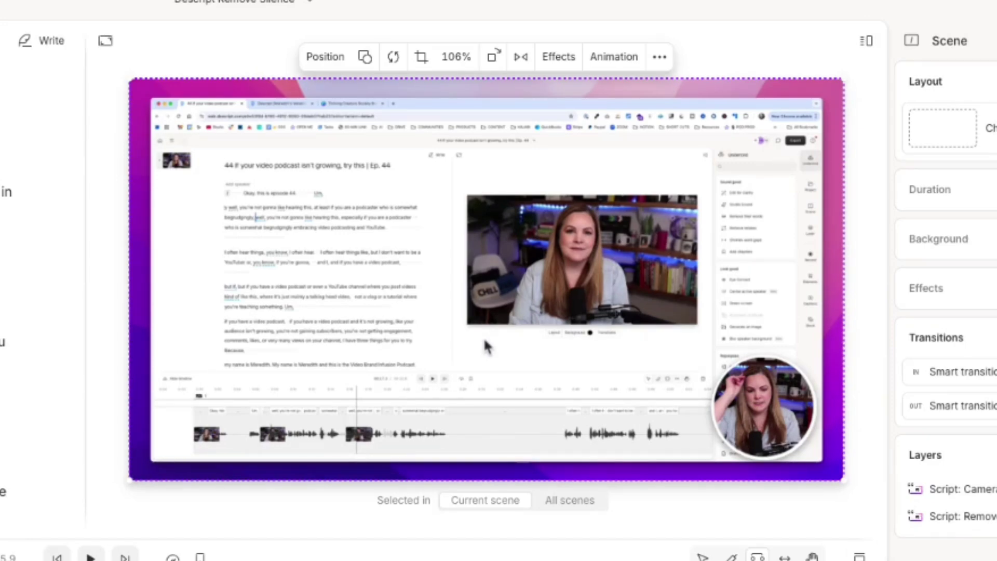
left_click(512, 385)
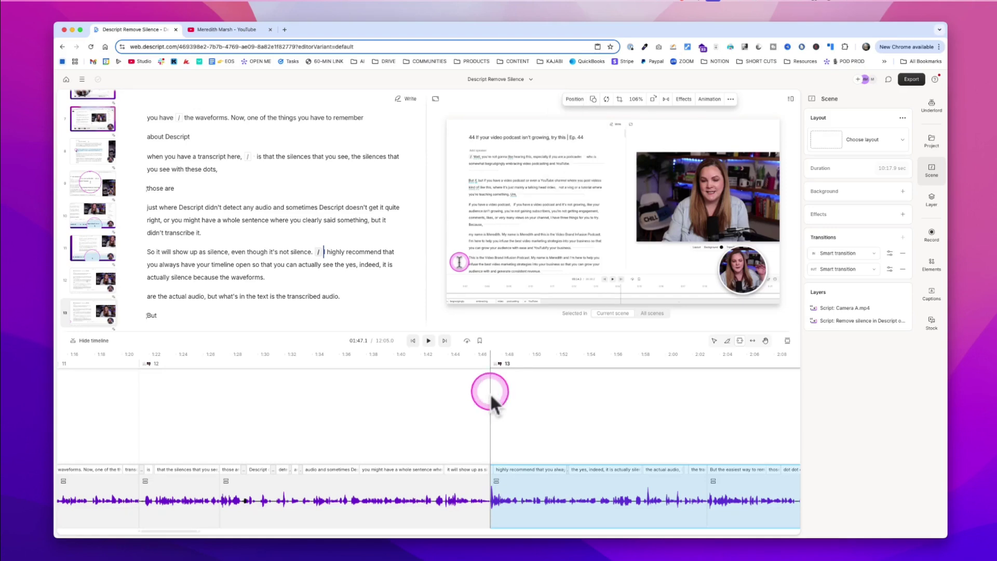
scroll(491, 392, "up", 5)
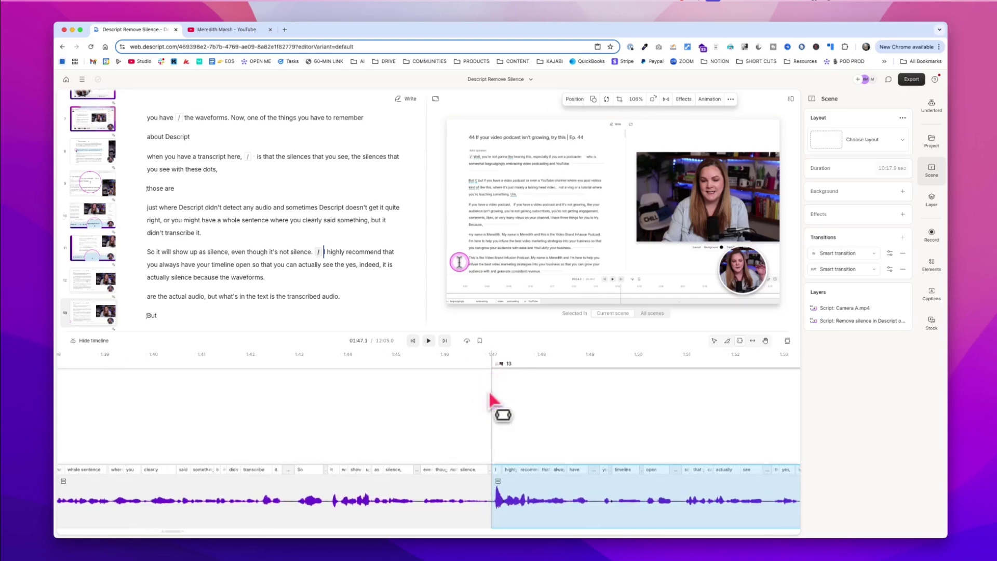
left_click(489, 382)
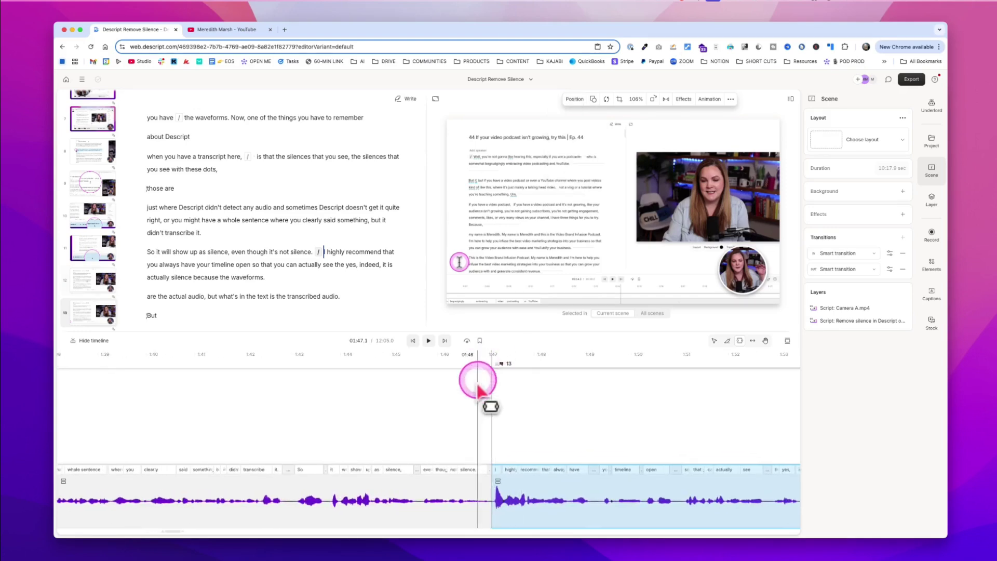
left_click(538, 237)
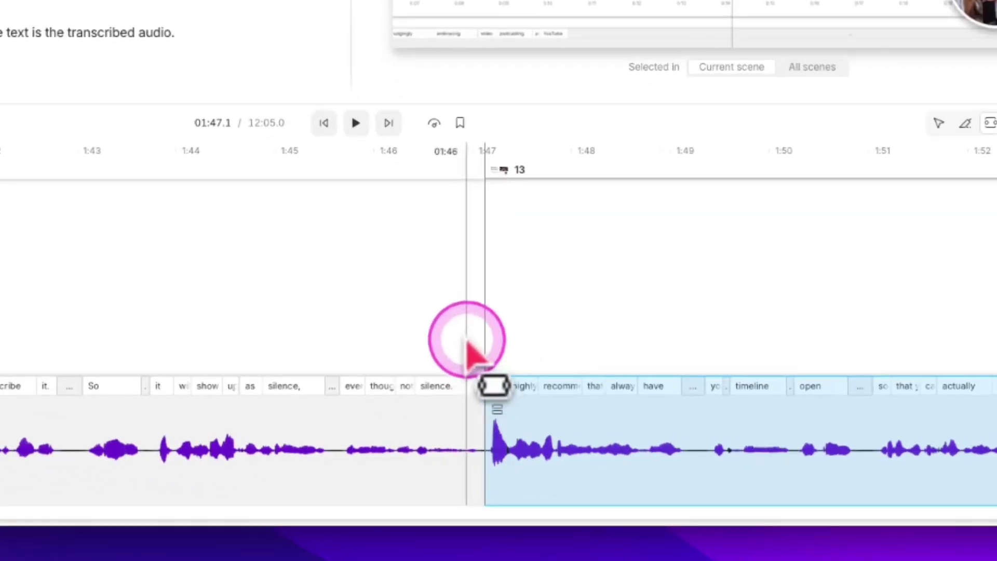
left_click_drag(467, 342, 495, 326)
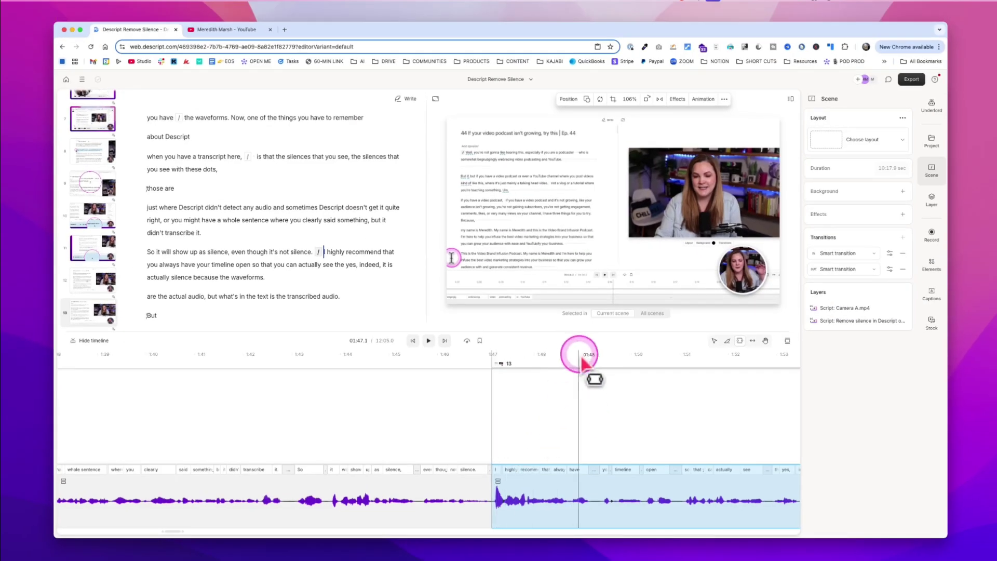
left_click(592, 355)
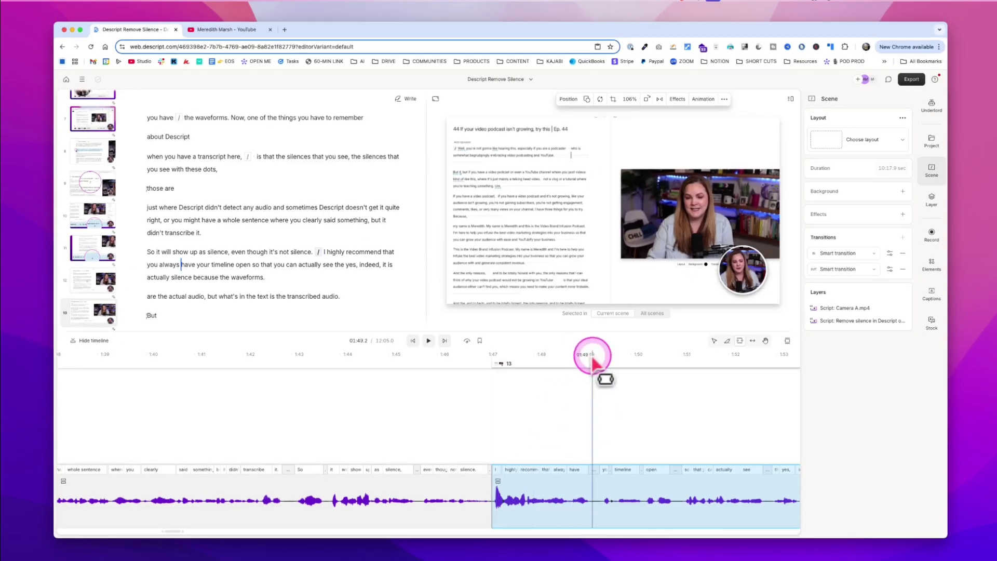
left_click_drag(504, 224, 538, 158)
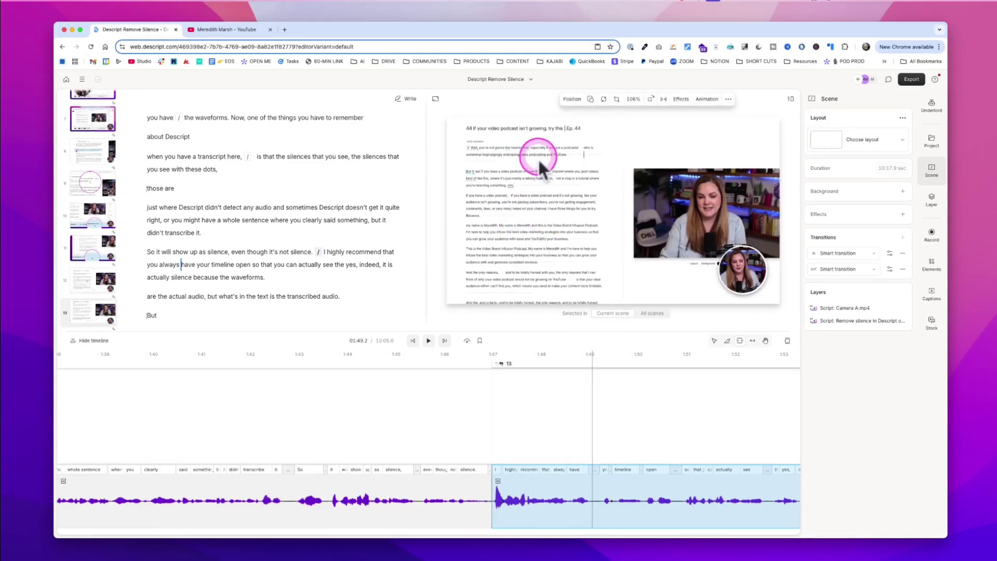
Set the screen recording's position in scene 13 to Fill scene editor, with the playhead at about 1:48.
left_click(570, 103)
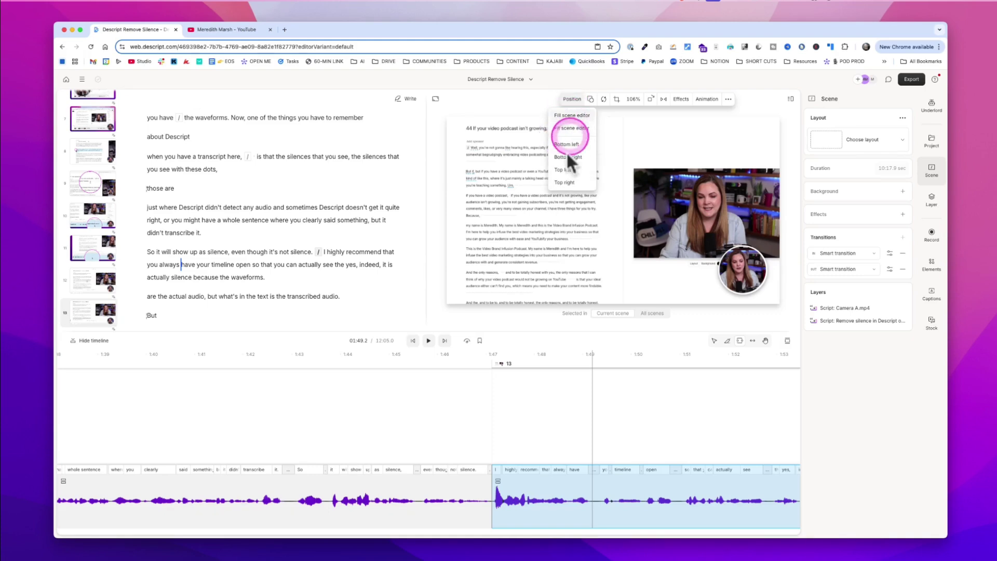
left_click(523, 360)
left_click(532, 356)
left_click(546, 357)
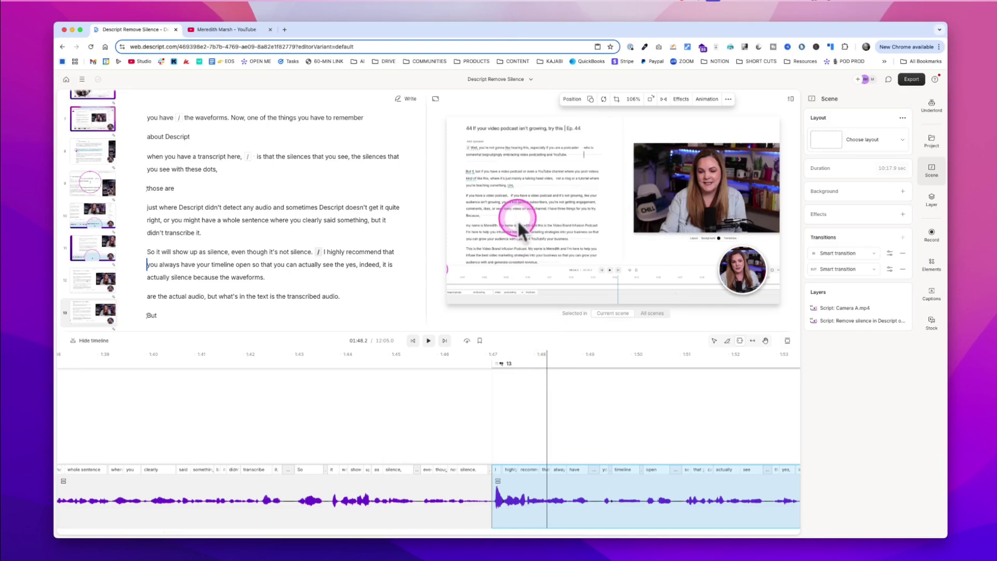
left_click(573, 101)
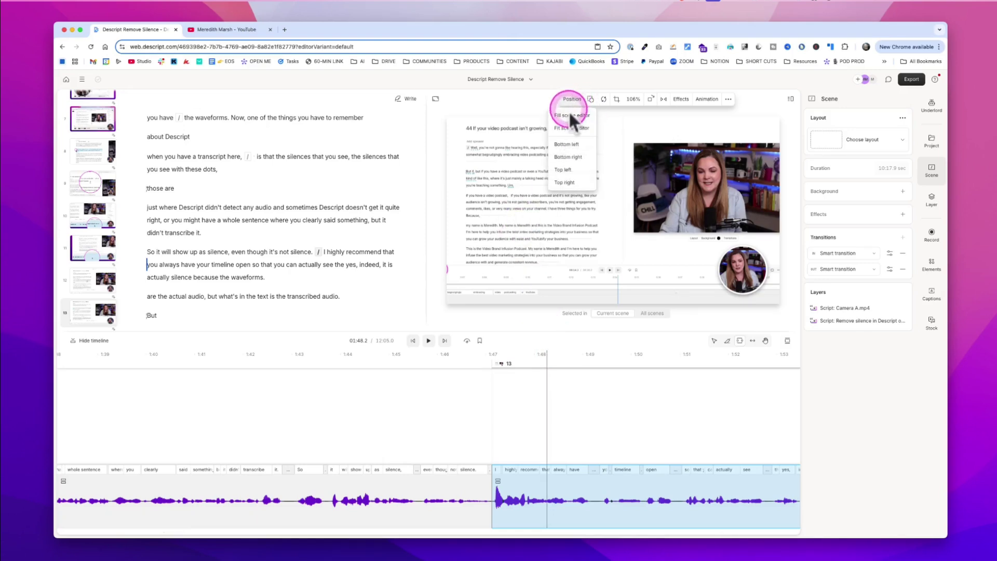
left_click(569, 119)
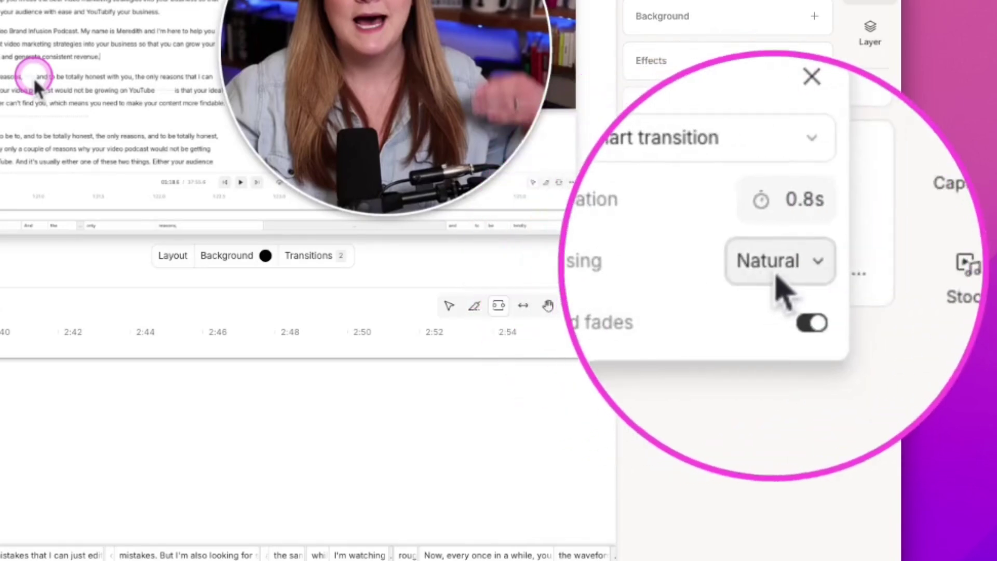
Try the Elastic out easing on the scene's incoming Smart transition and play it back.
left_click(780, 270)
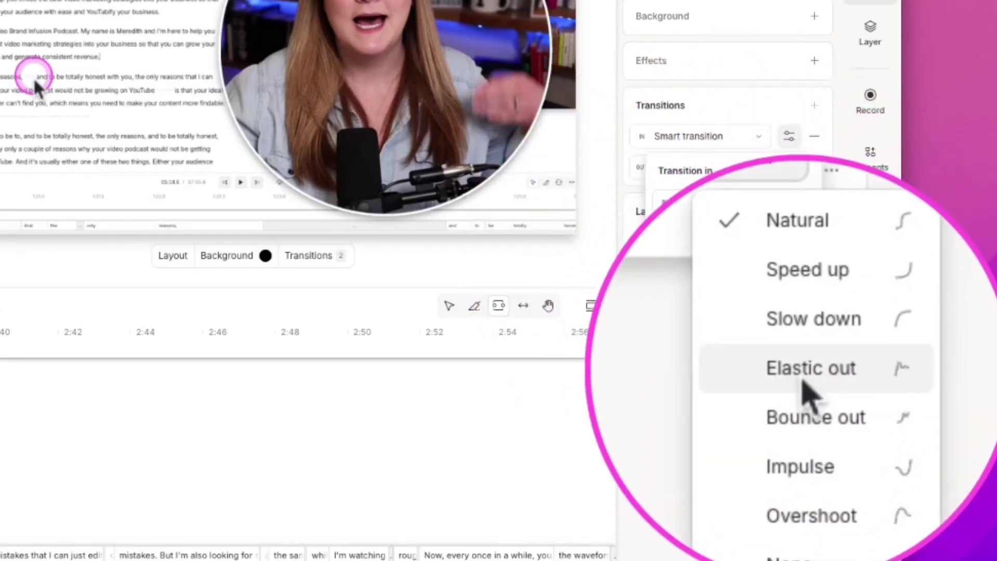
left_click(808, 369)
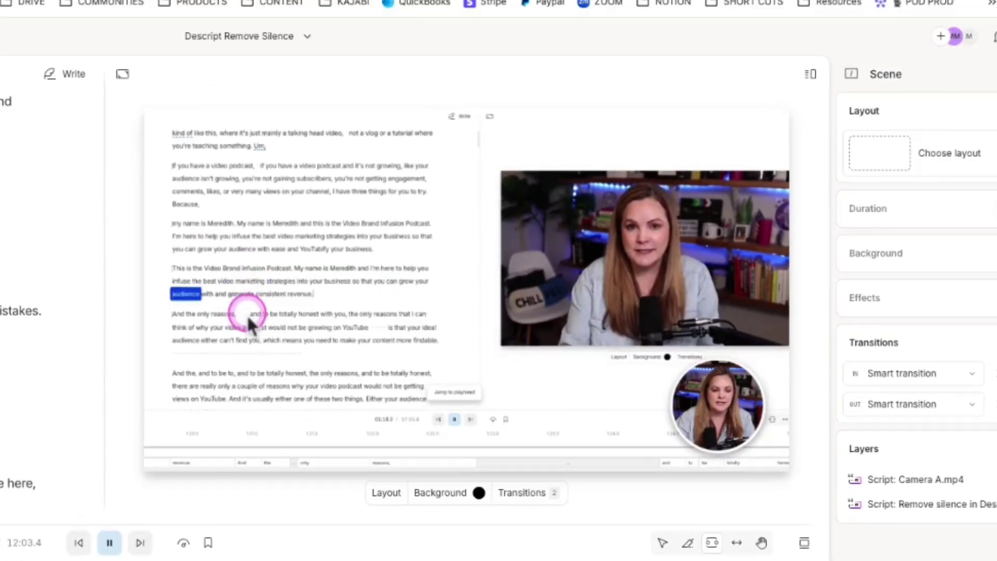
key("space")
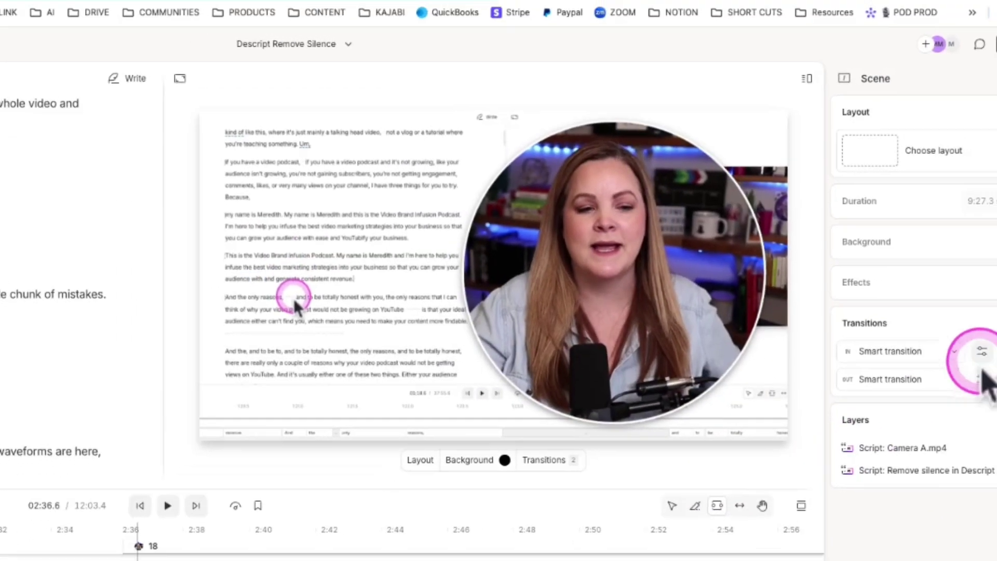
Set the easing of scene 18's incoming Smart transition to Natural.
left_click(979, 355)
left_click(879, 319)
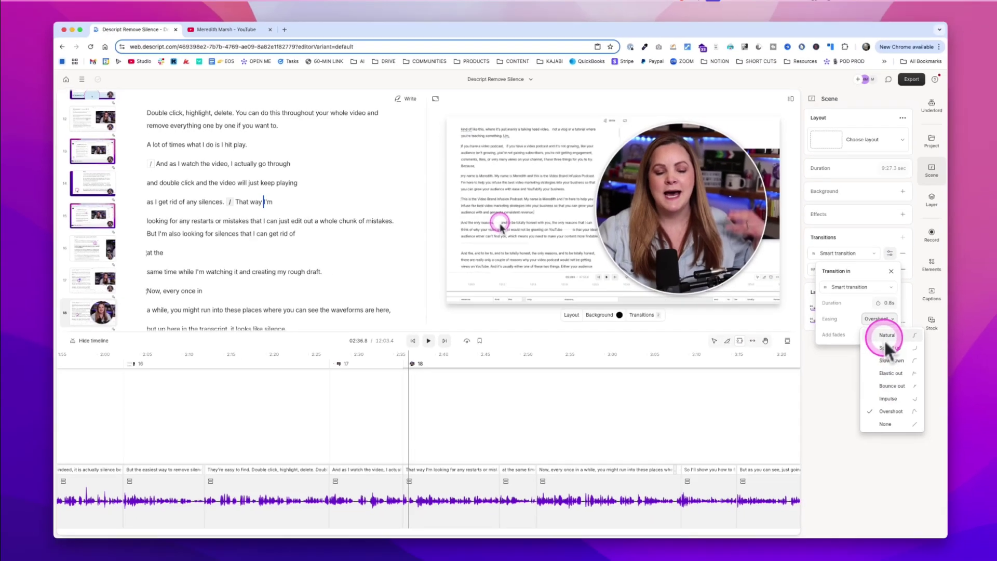
left_click(886, 335)
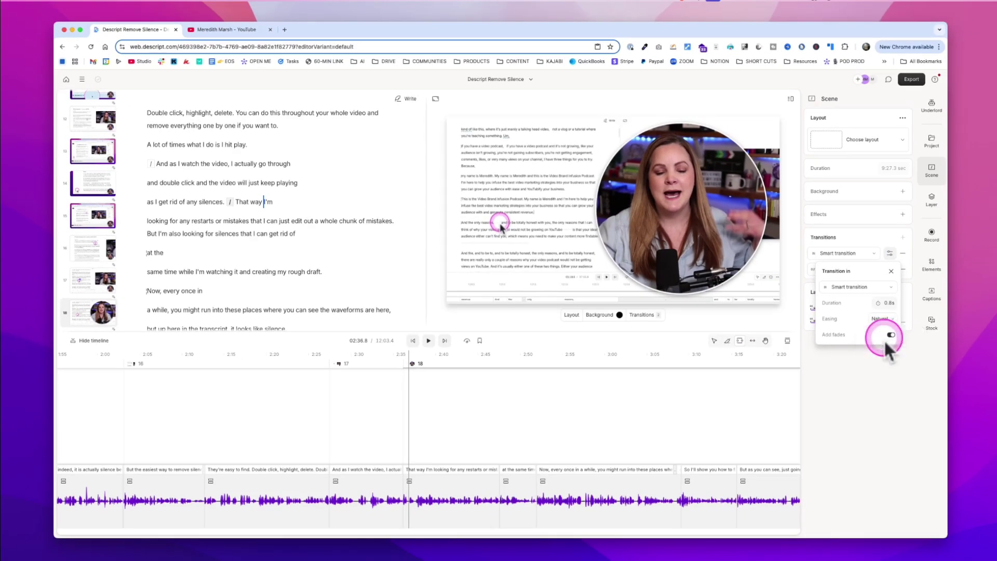
Copy the layout of scene 17 and paste it onto scene 19, which starts at "Now, every once in".
left_click(351, 358)
left_click(93, 252)
right_click(93, 254)
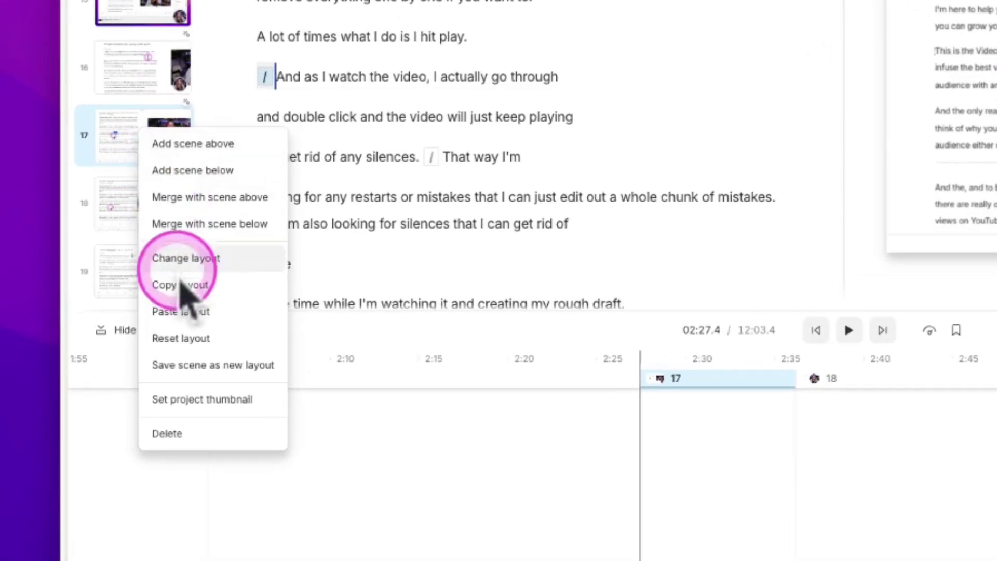
left_click(179, 289)
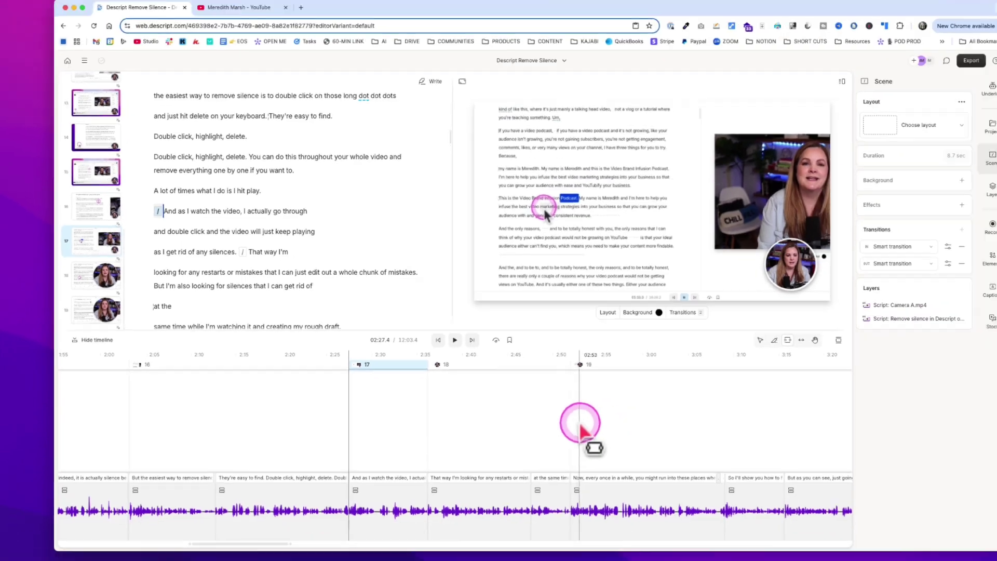
left_click(580, 424)
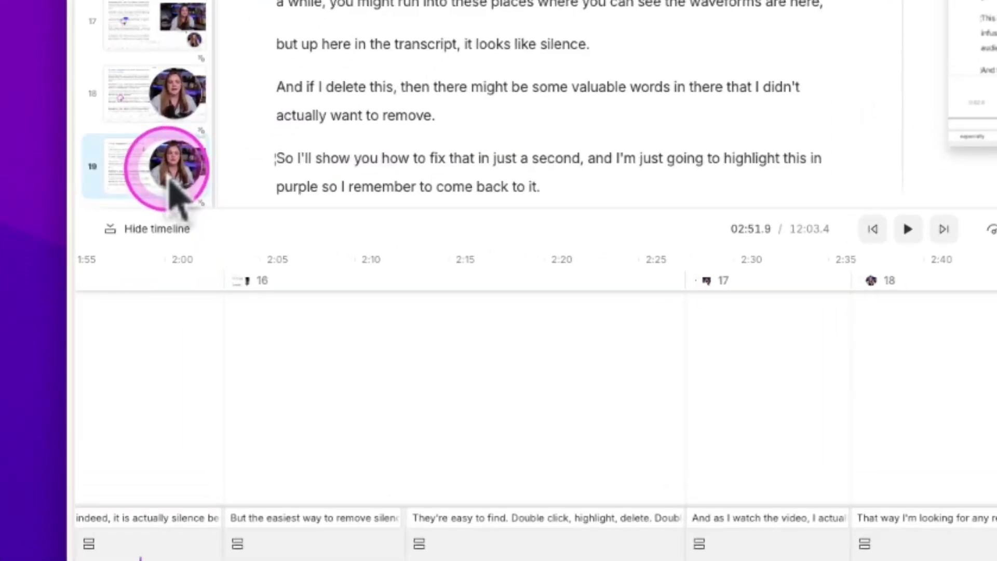
right_click(99, 316)
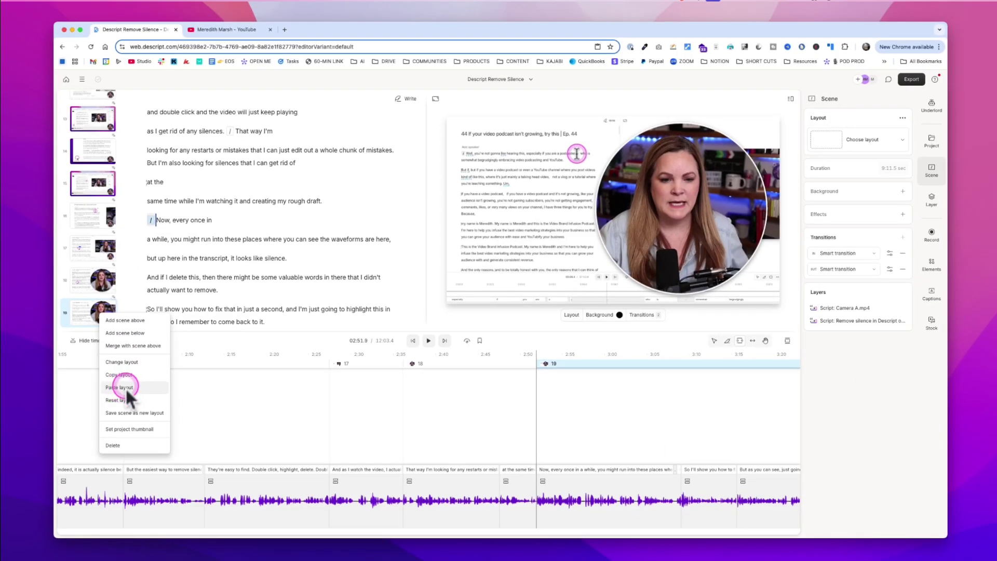
left_click(203, 350)
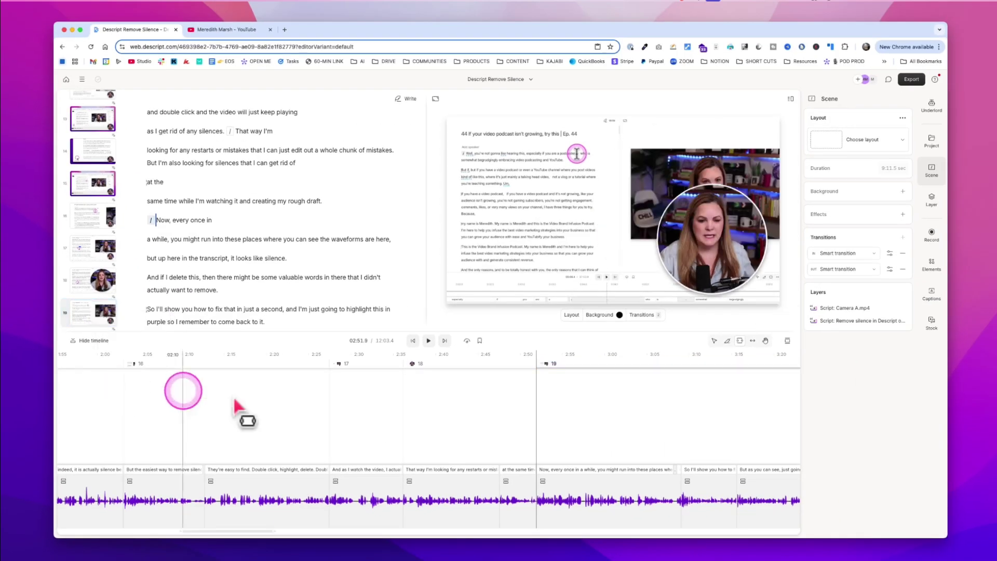
Open the settings of the incoming Smart transition for scene 18, the one using the Fancy Stuff layout.
left_click(523, 364)
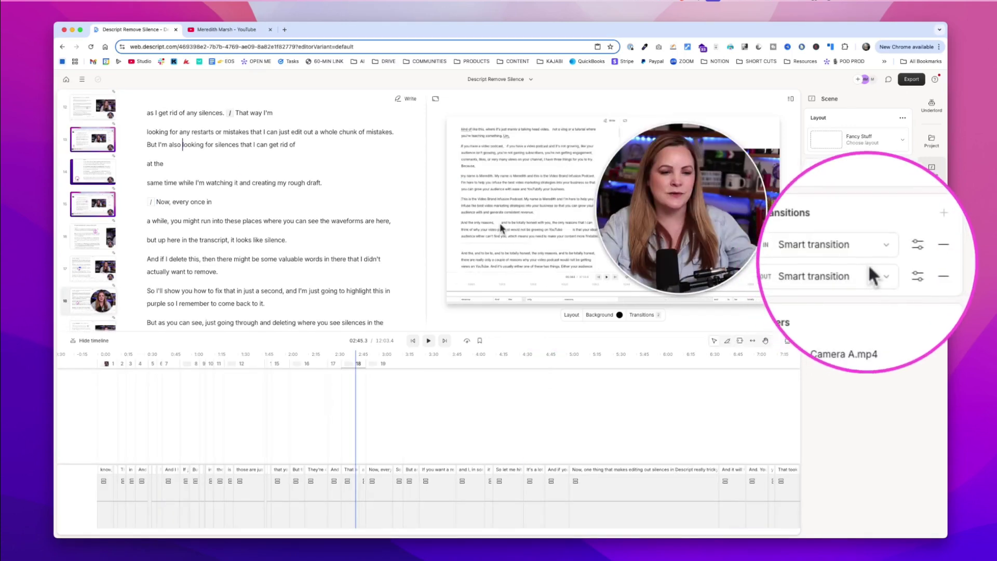
left_click(890, 253)
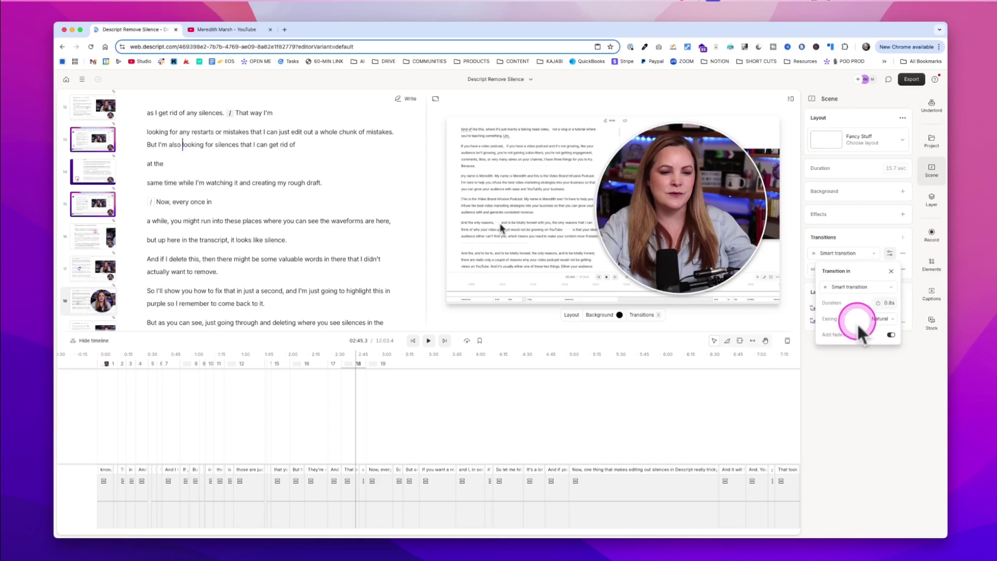